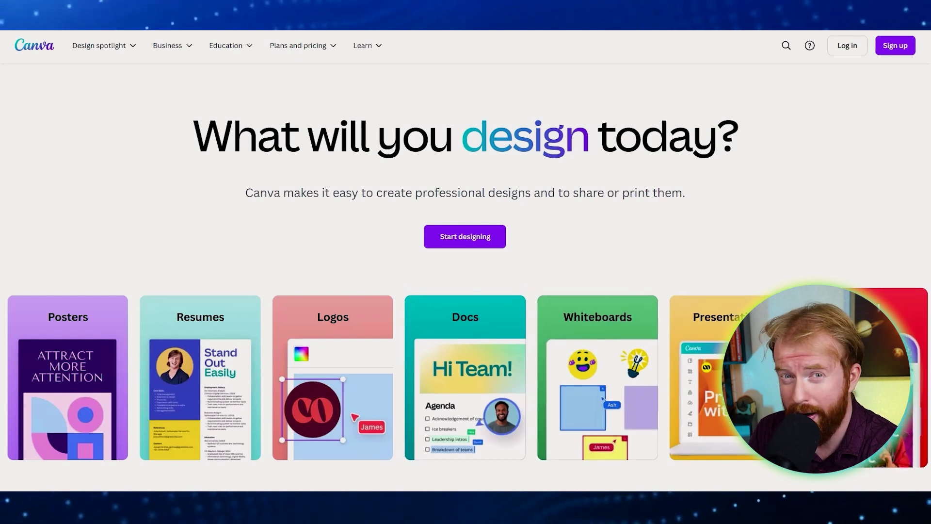
Sign in to Canva and search for 'business card' designs.
{"action": "left_click", "coordinate": [884, 49]}
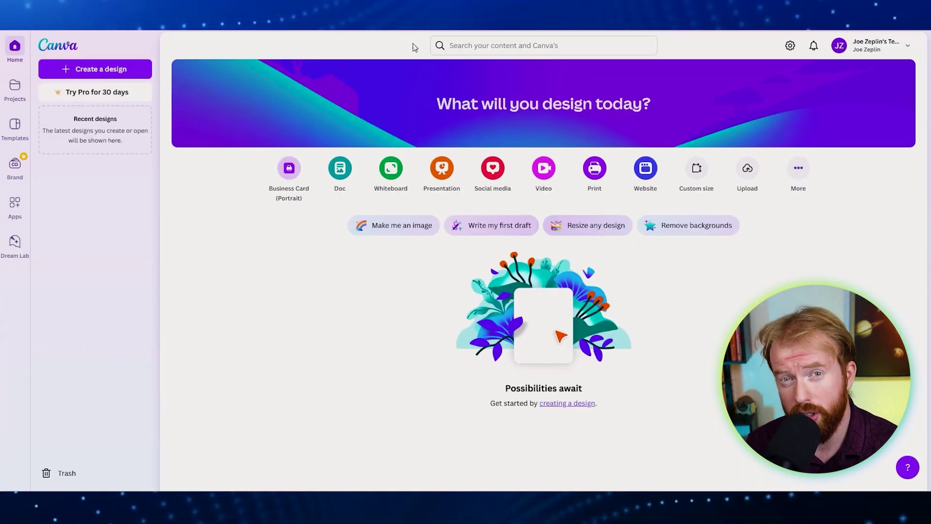
{"action": "left_click", "coordinate": [465, 45]}
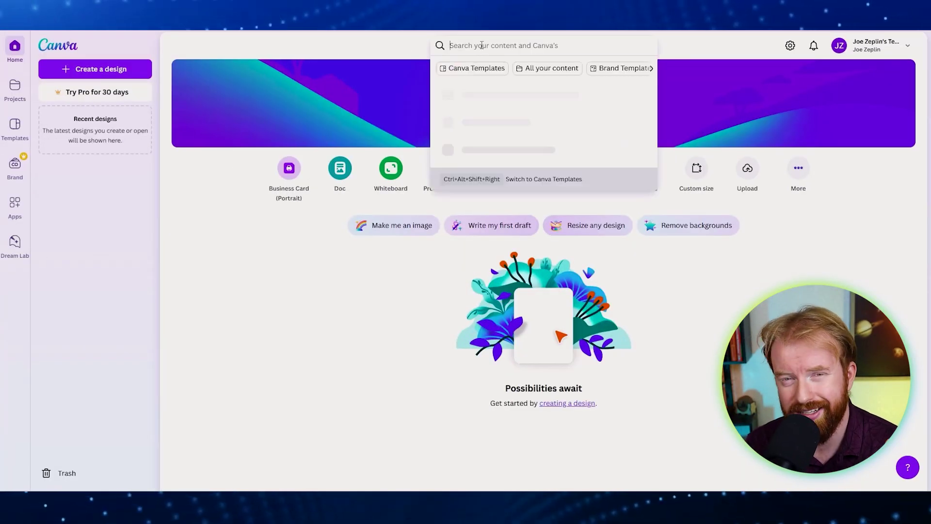
{"action": "type", "text": "business card"}
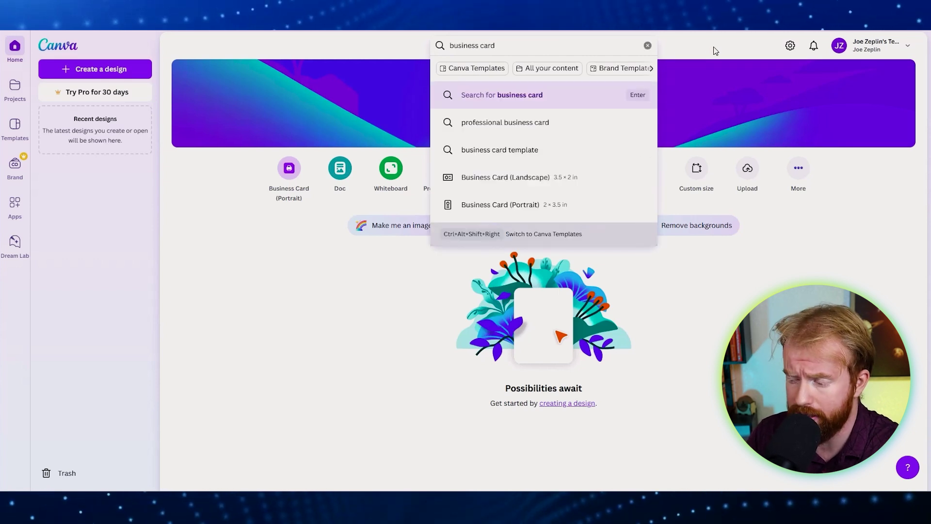
{"action": "key", "text": "Return"}
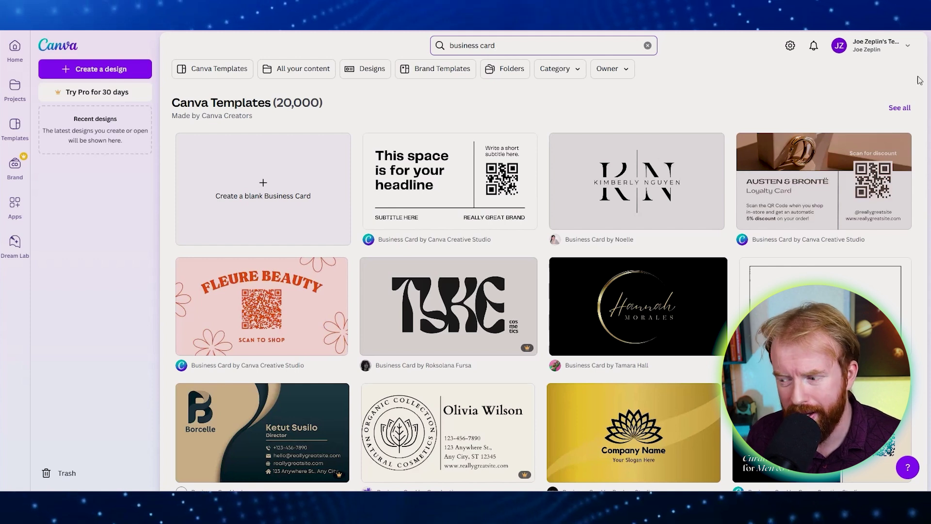
{"action": "scroll", "coordinate": [925, 80], "scroll_direction": "down", "scroll_amount": 7}
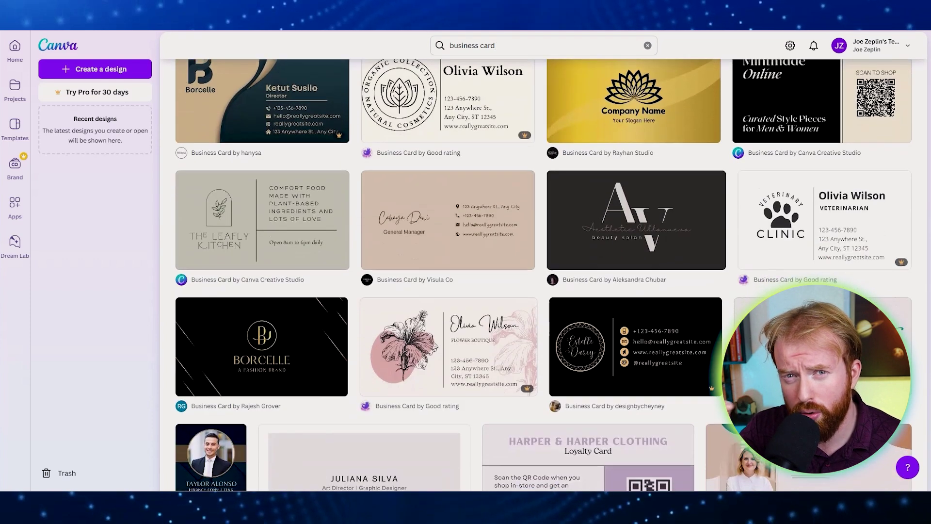
{"action": "scroll", "coordinate": [544, 281], "scroll_direction": "down", "scroll_amount": 5}
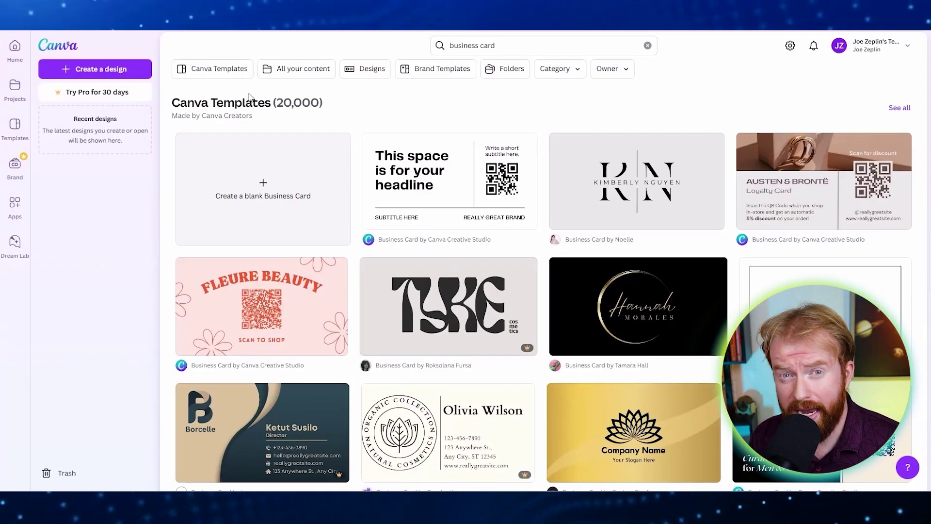
Filter the Canva template results to the Business Card (Portrait) format.
{"action": "left_click", "coordinate": [219, 77]}
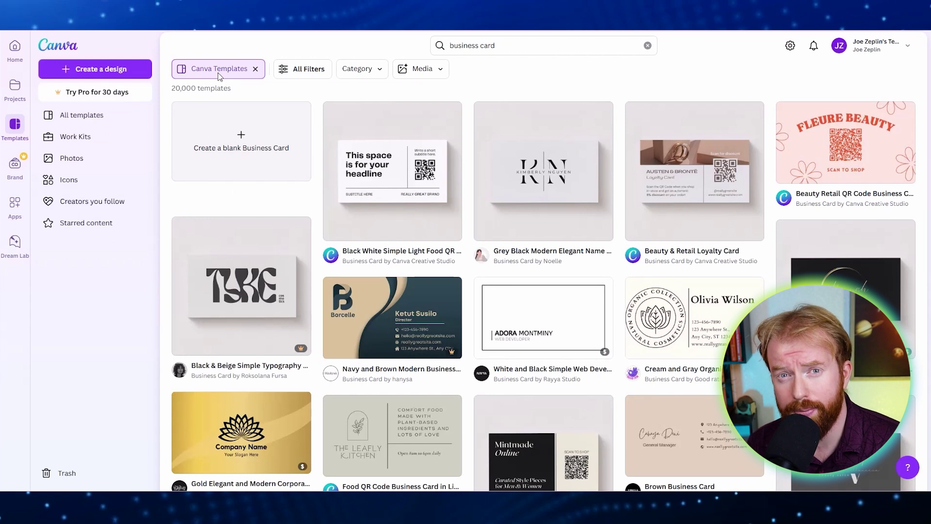
{"action": "left_click", "coordinate": [305, 74]}
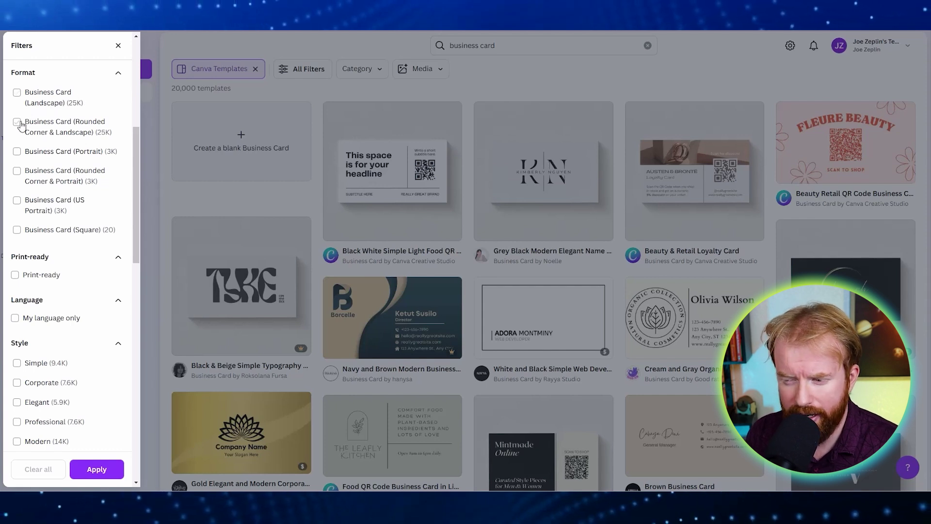
{"action": "left_click", "coordinate": [17, 151]}
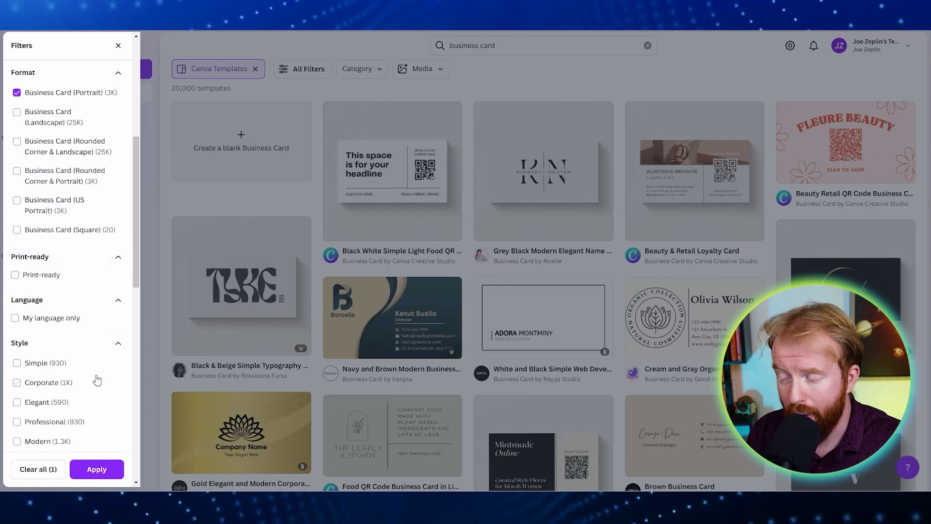
{"action": "left_click", "coordinate": [102, 471]}
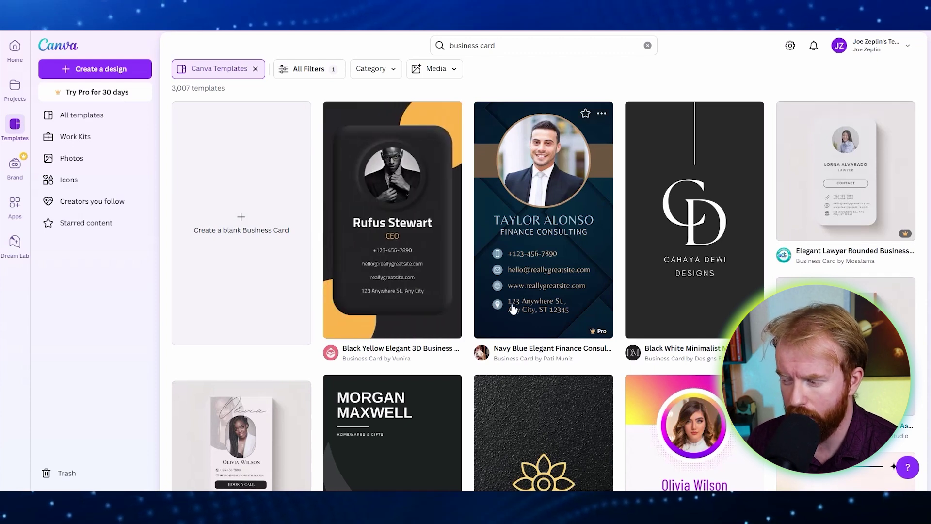
Open the dark hexagon-patterned Professional Portrait Business Card template from the portrait results.
{"action": "mouse_move", "coordinate": [592, 336]}
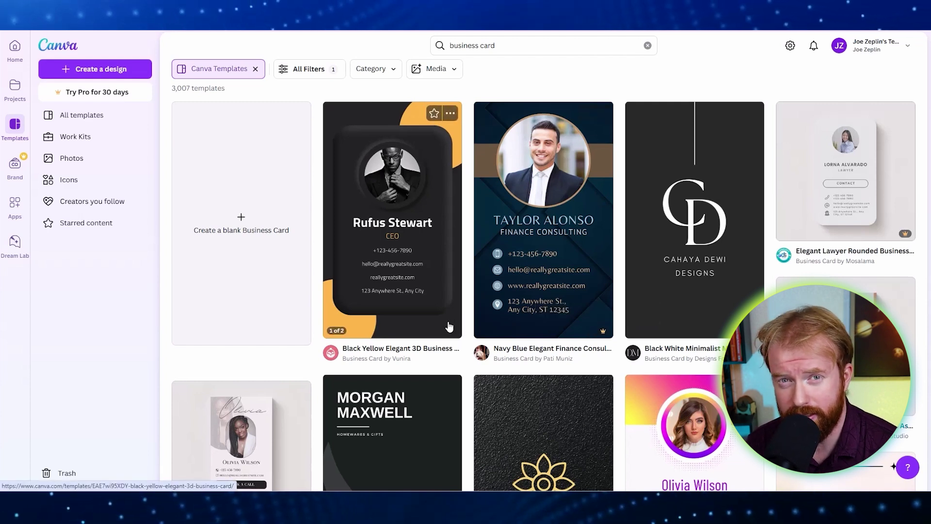
{"action": "scroll", "coordinate": [105, 312], "scroll_direction": "down", "scroll_amount": 3}
{"action": "scroll", "coordinate": [105, 312], "scroll_direction": "down", "scroll_amount": 10}
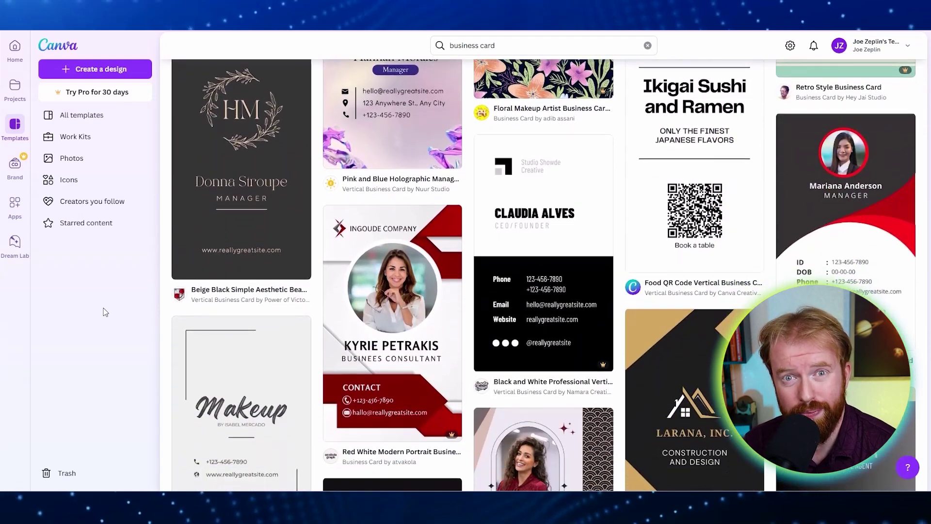
{"action": "scroll", "coordinate": [106, 312], "scroll_direction": "down", "scroll_amount": 7}
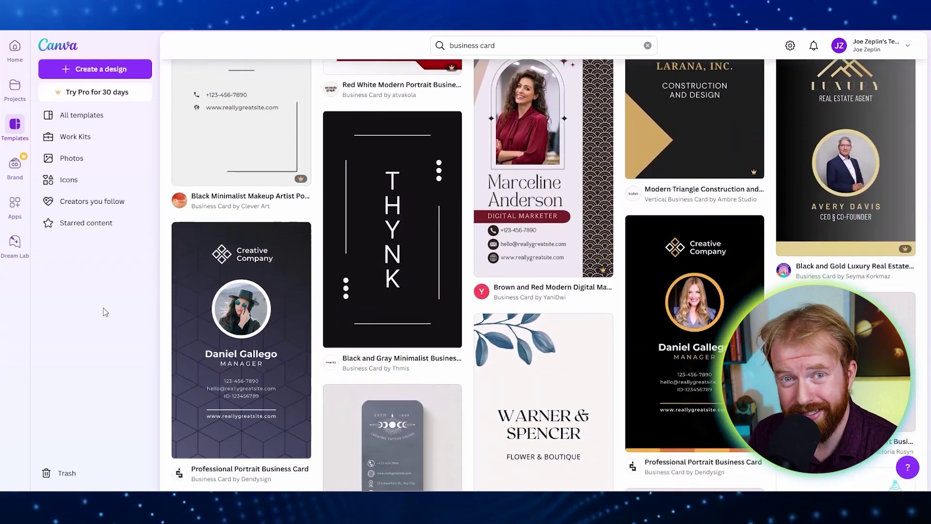
{"action": "scroll", "coordinate": [105, 312], "scroll_direction": "down", "scroll_amount": 2}
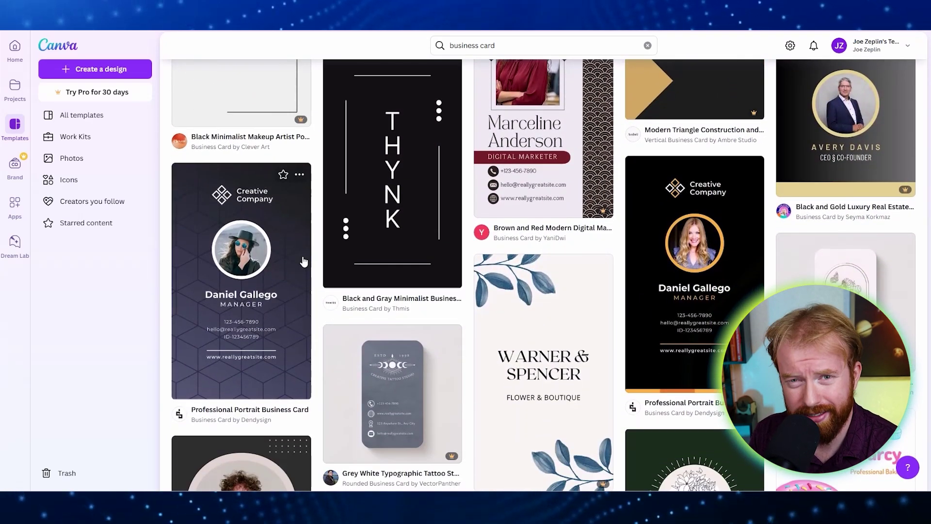
{"action": "left_click", "coordinate": [181, 220]}
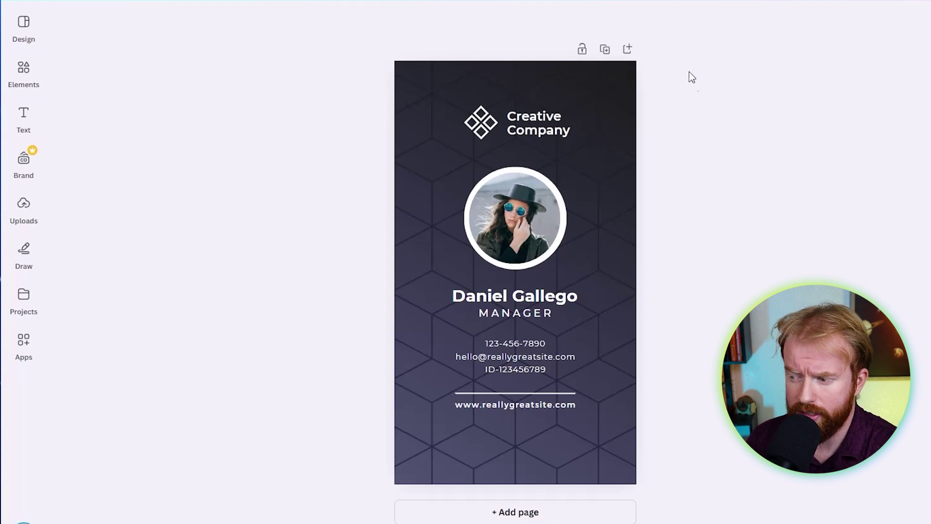
Delete the diamond logo icon and the 'Creative Company' text from the card's top.
{"action": "left_click", "coordinate": [484, 124]}
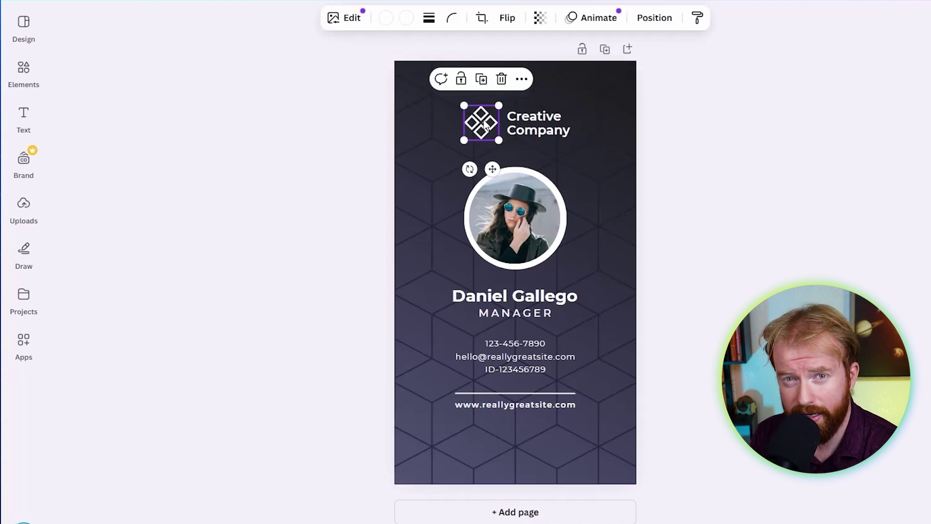
{"action": "left_click", "coordinate": [501, 80]}
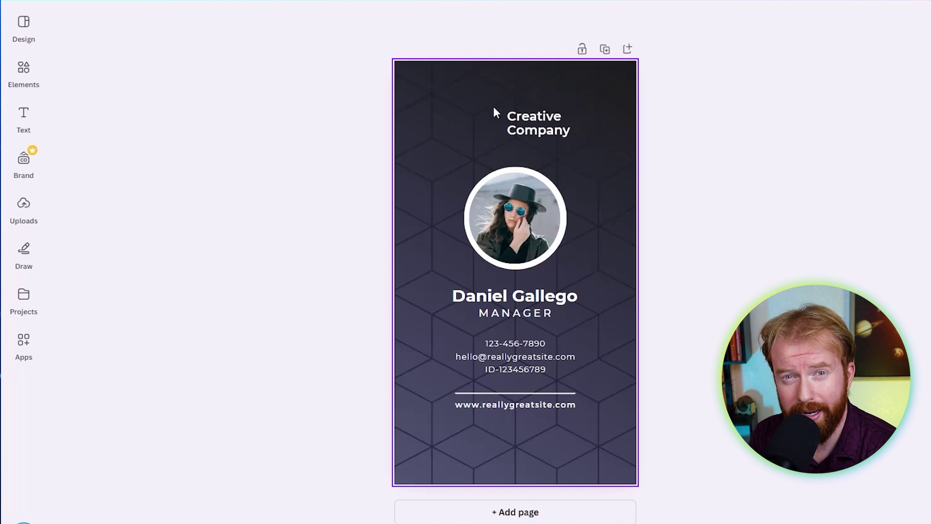
{"action": "left_click", "coordinate": [535, 127]}
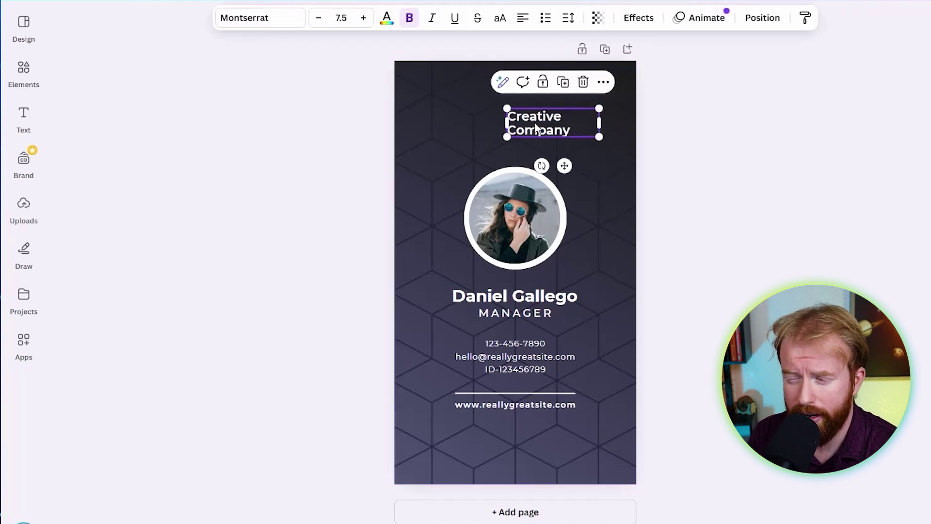
{"action": "left_click", "coordinate": [584, 82]}
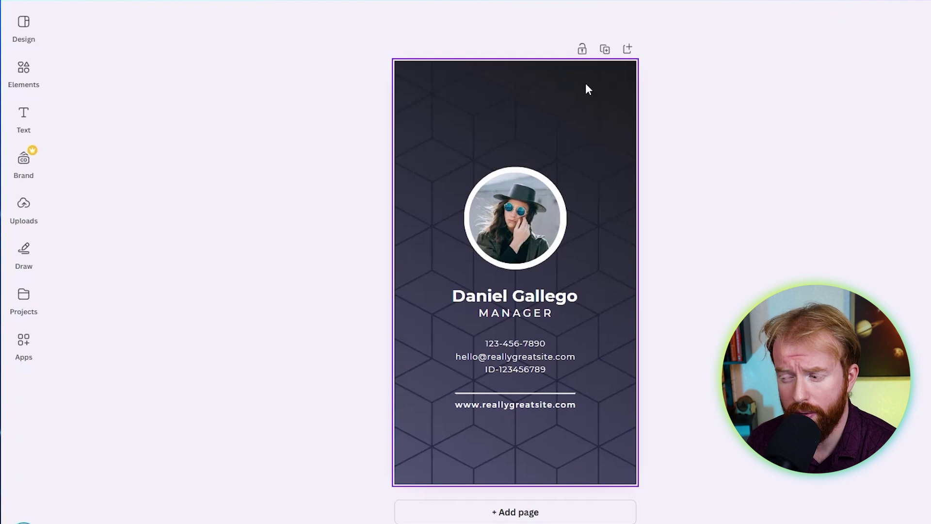
{"action": "left_click", "coordinate": [514, 224]}
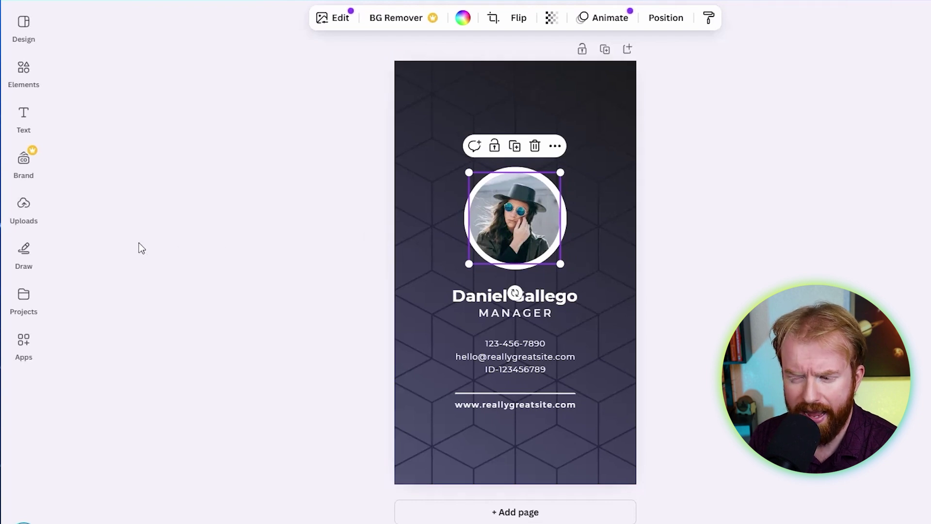
Place the uploaded teal-background photo into the circular frame with the face centred.
{"action": "left_click", "coordinate": [24, 209]}
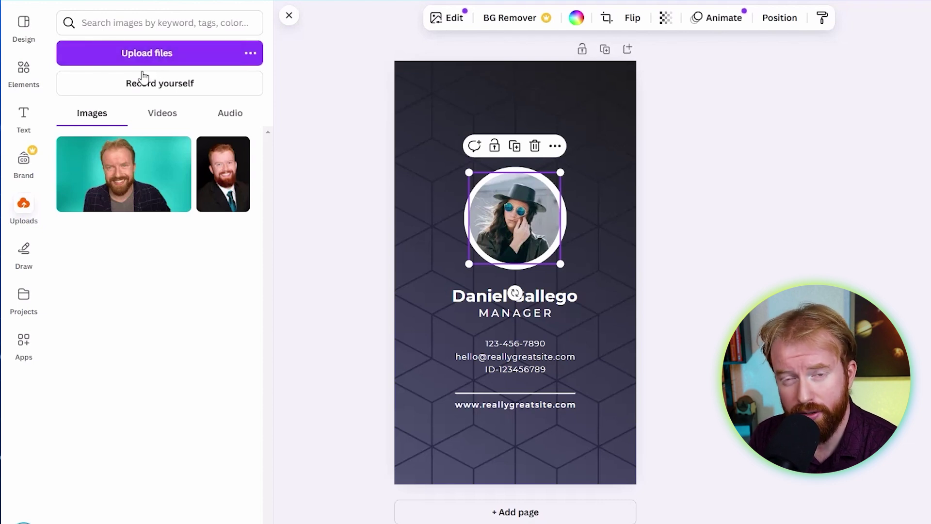
{"action": "left_click", "coordinate": [127, 185]}
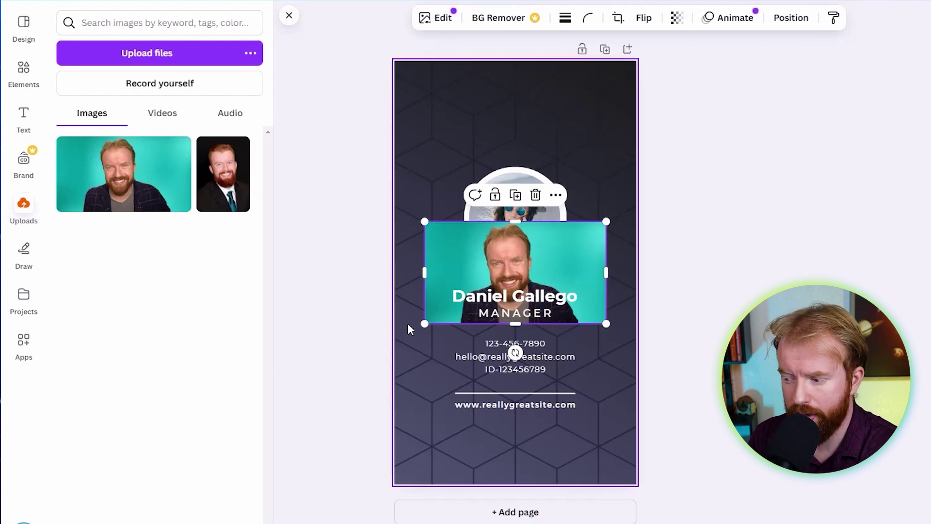
{"action": "left_click_drag", "start_coordinate": [516, 267], "coordinate": [519, 230]}
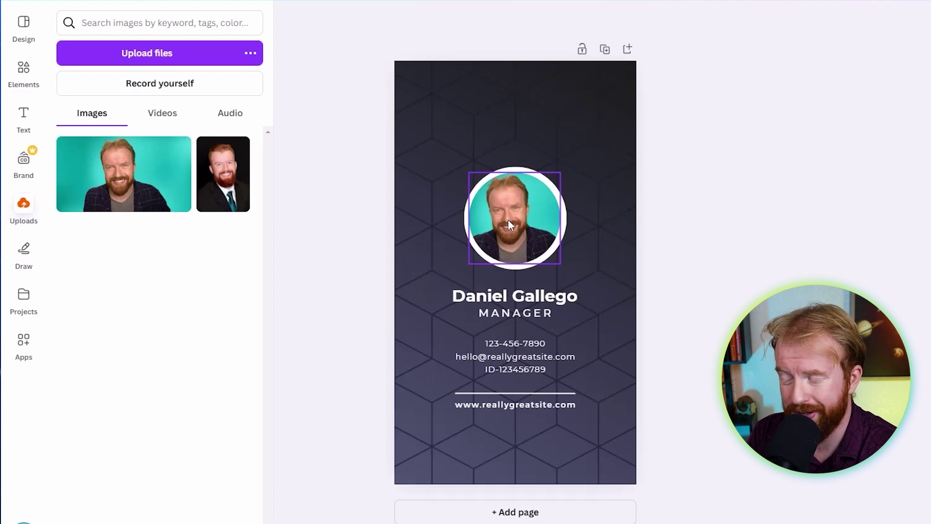
{"action": "double_click", "coordinate": [511, 224]}
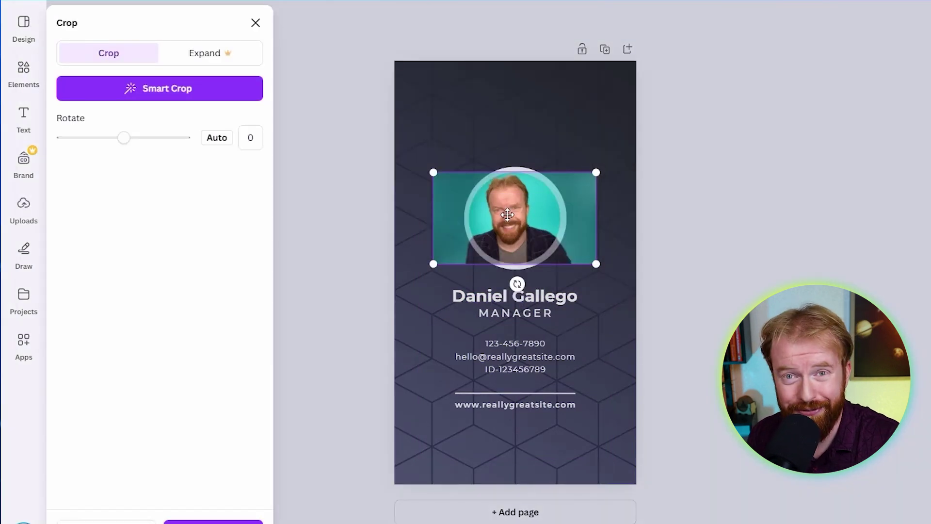
{"action": "left_click_drag", "start_coordinate": [507, 215], "coordinate": [519, 217]}
{"action": "double_click", "coordinate": [519, 223]}
Enlarge the photo and its white ring, then centre them horizontally on the card.
{"action": "left_click_drag", "start_coordinate": [560, 171], "coordinate": [630, 130]}
{"action": "left_click", "coordinate": [512, 264]}
{"action": "left_click_drag", "start_coordinate": [570, 168], "coordinate": [638, 128]}
{"action": "left_click", "coordinate": [563, 218], "text": "shift"}
{"action": "left_click_drag", "start_coordinate": [543, 203], "coordinate": [519, 191]}
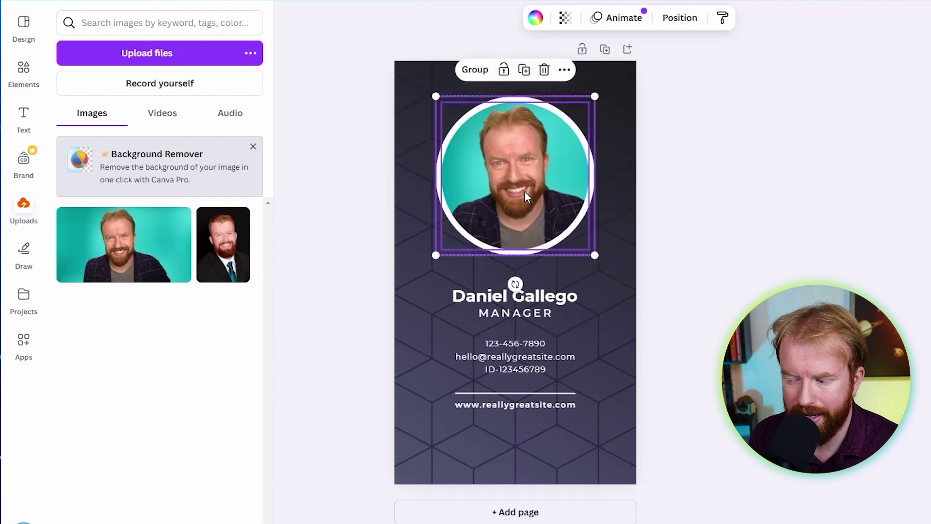
{"action": "left_click", "coordinate": [759, 256]}
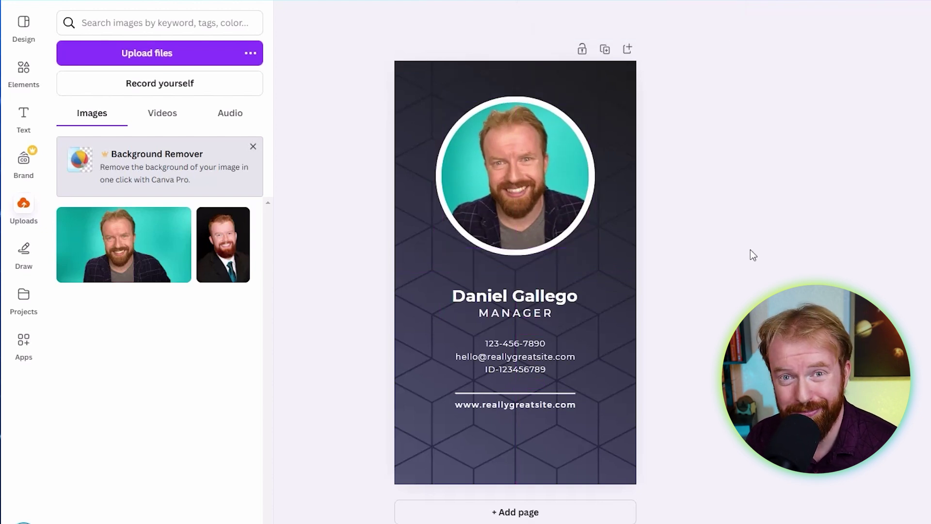
Replace the name under the photo with the new person's full name.
{"action": "left_click", "coordinate": [529, 298]}
{"action": "left_click", "coordinate": [528, 298]}
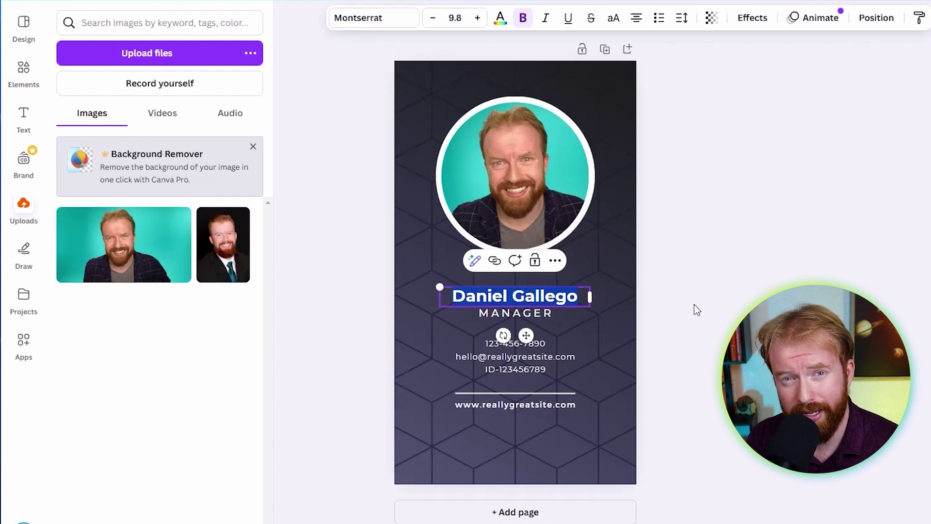
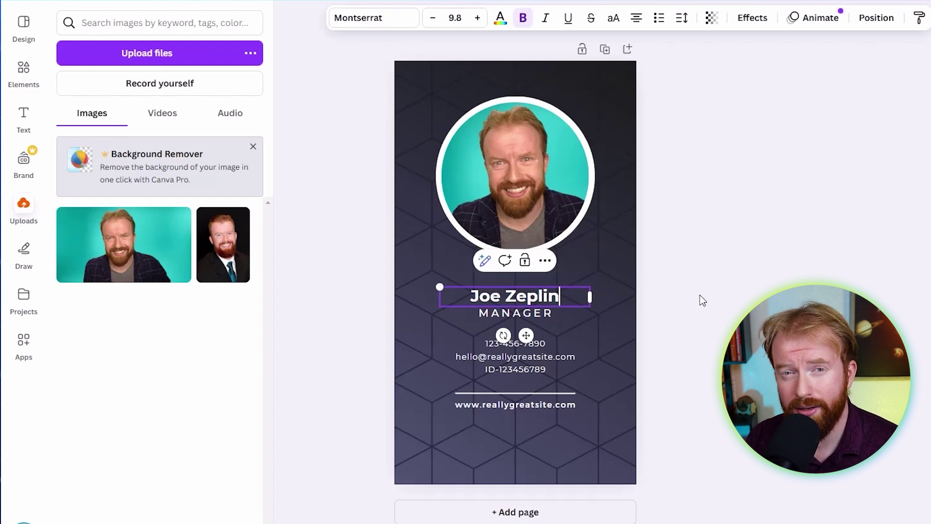
{"action": "left_click", "coordinate": [702, 300]}
Change the title to 'SOCIAL MEDIA MANAGER' and widen its box to fit one line.
{"action": "double_click", "coordinate": [519, 313]}
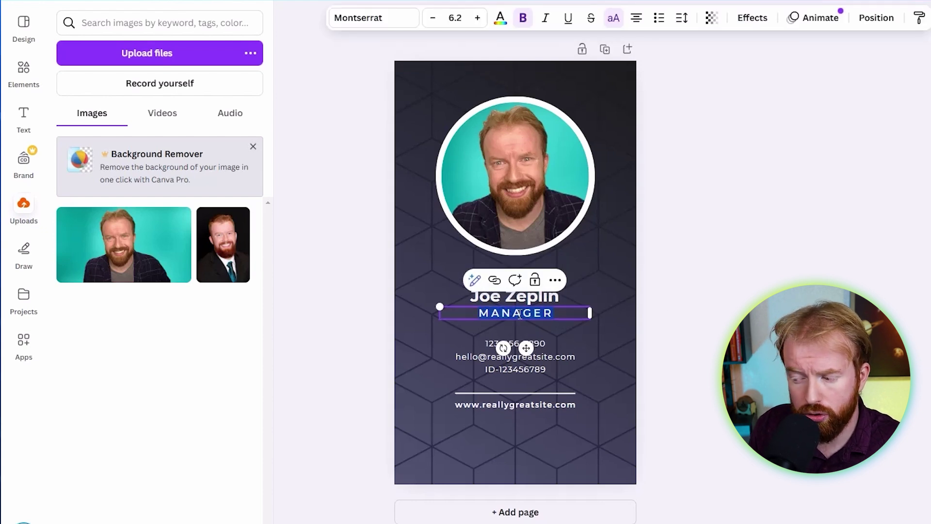
{"action": "type", "text": "SOCIA"}
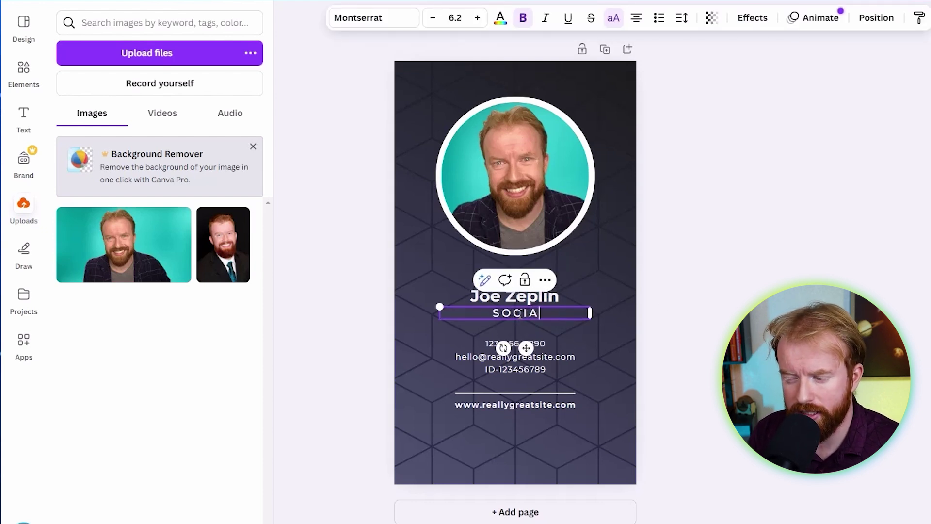
{"action": "type", "text": "L MEDIA MANAGE"}
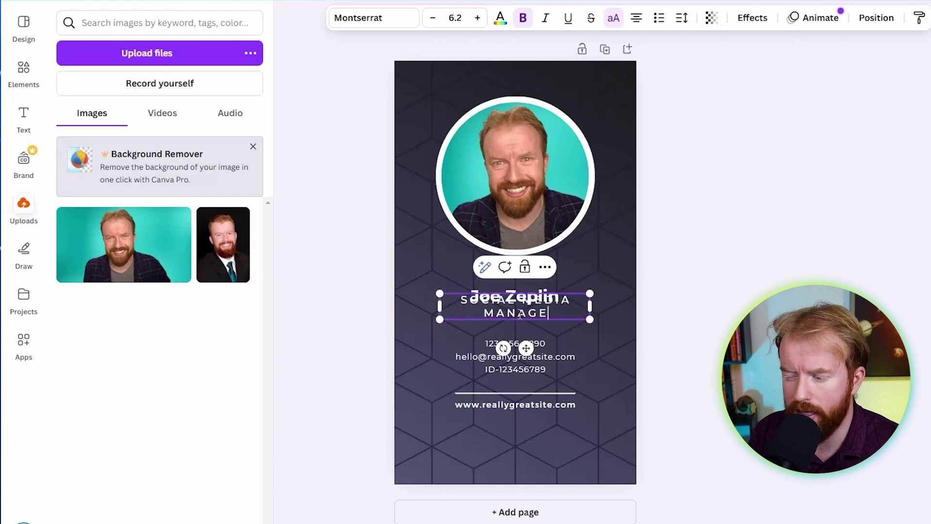
{"action": "type", "text": "R"}
{"action": "left_click_drag", "start_coordinate": [440, 306], "coordinate": [394, 313]}
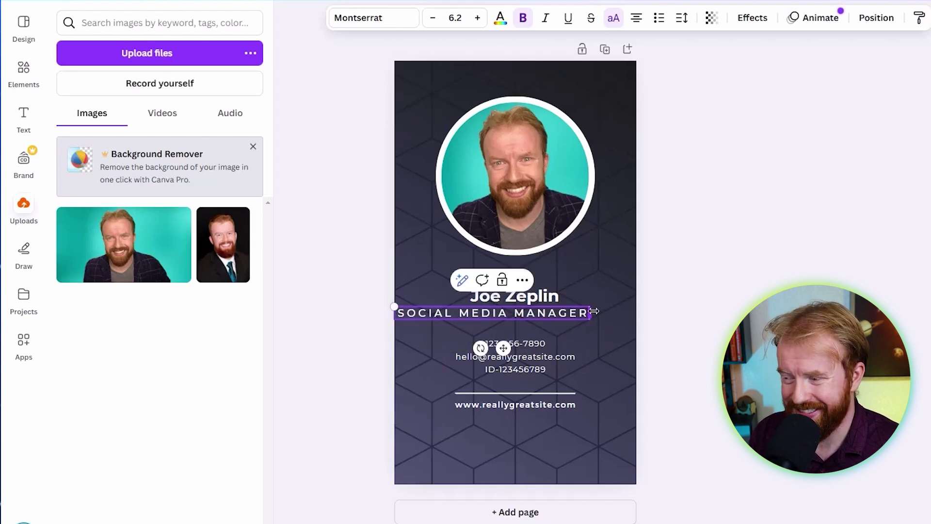
{"action": "left_click_drag", "start_coordinate": [593, 311], "coordinate": [636, 313]}
{"action": "left_click", "coordinate": [780, 280]}
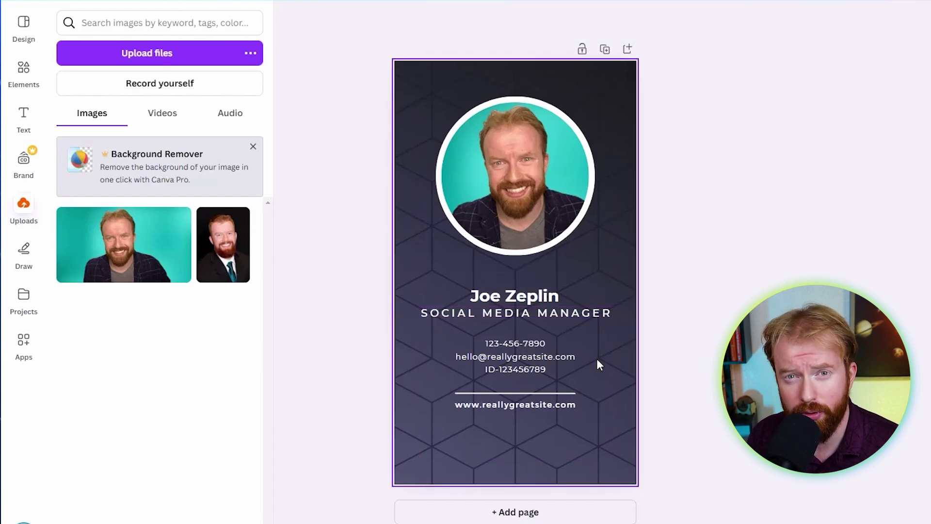
Delete the contact details block, the website text and the horizontal divider line.
{"action": "left_click", "coordinate": [522, 357]}
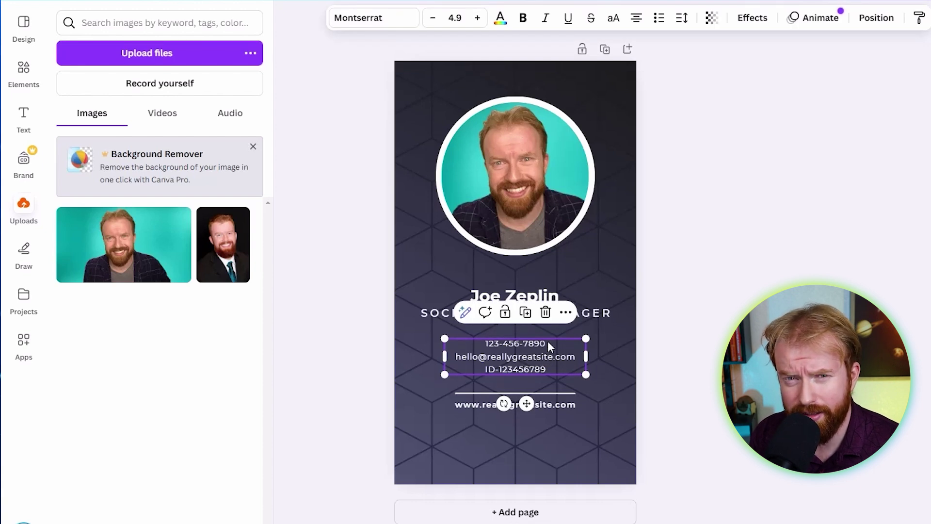
{"action": "left_click", "coordinate": [545, 312]}
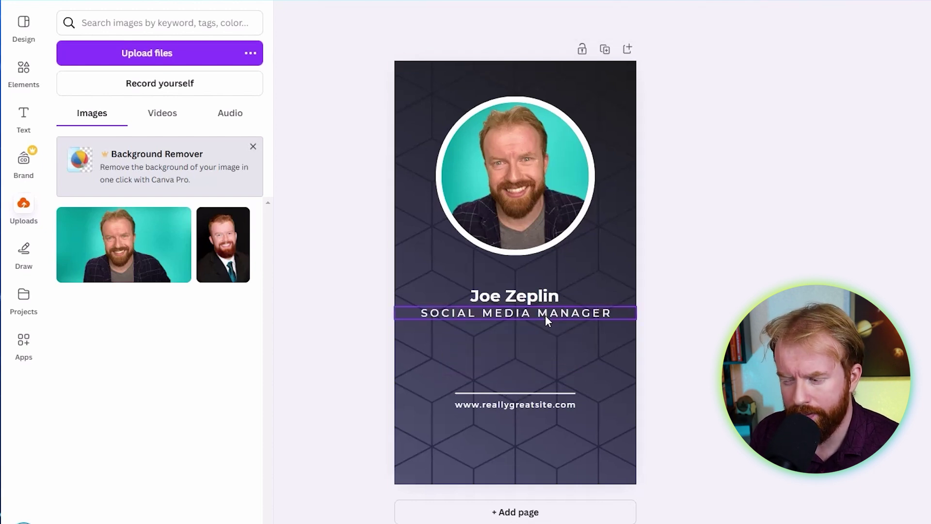
{"action": "left_click", "coordinate": [546, 404]}
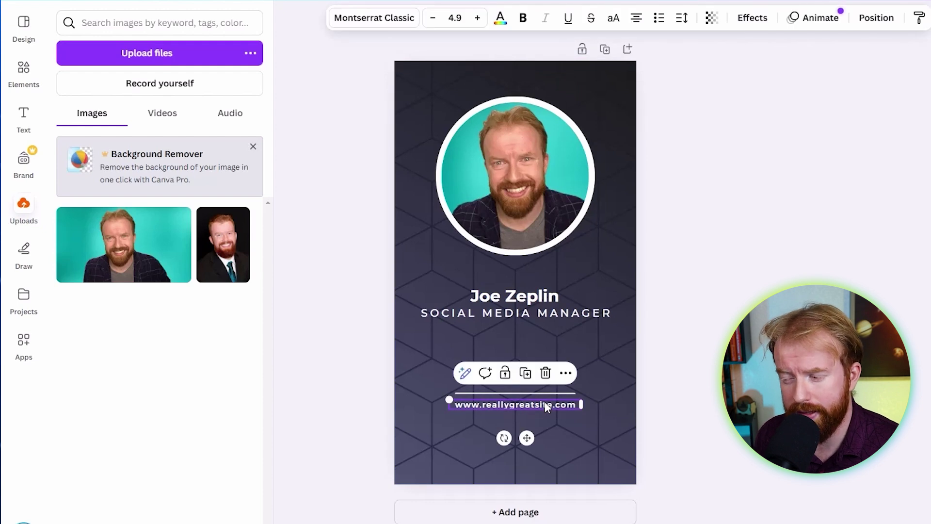
{"action": "left_click", "coordinate": [546, 373]}
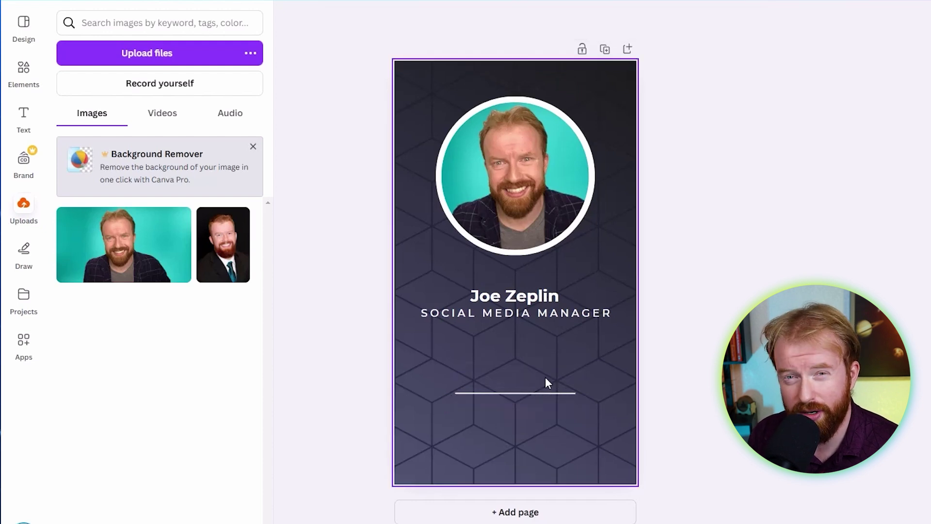
{"action": "left_click", "coordinate": [543, 391]}
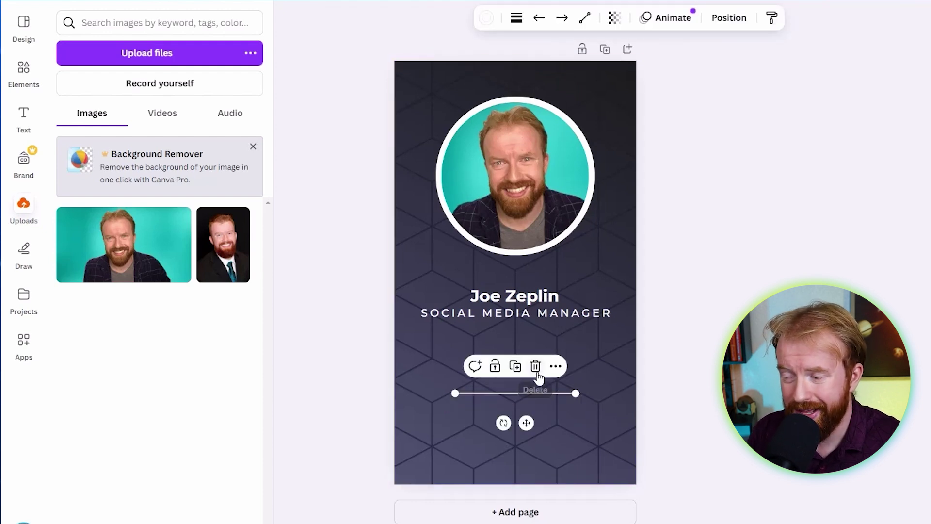
{"action": "left_click", "coordinate": [535, 367]}
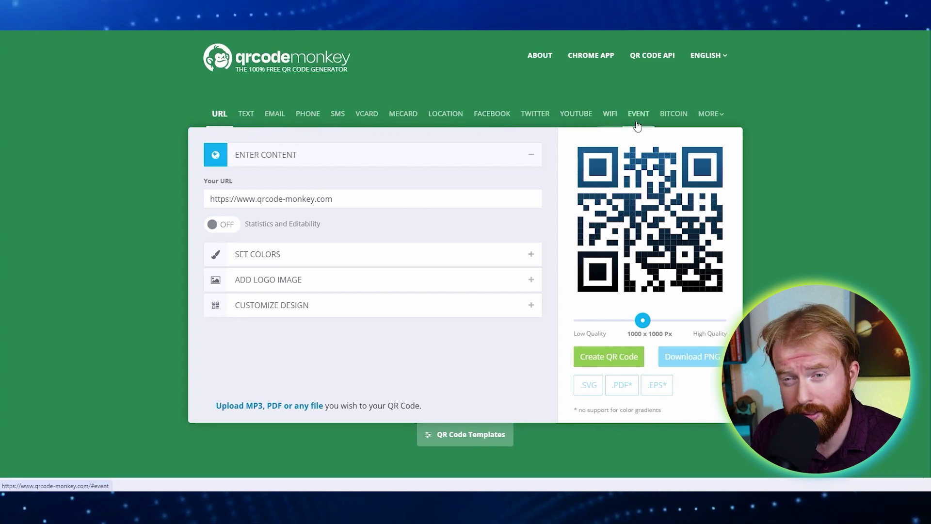
Switch QR Code Monkey to vCard and enter the person's first and last name.
{"action": "left_click", "coordinate": [366, 117]}
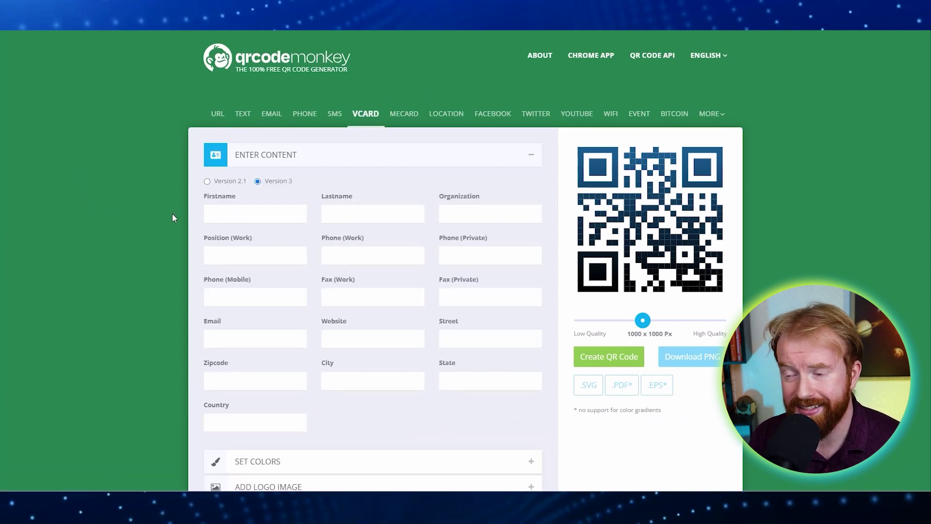
{"action": "left_click", "coordinate": [217, 214]}
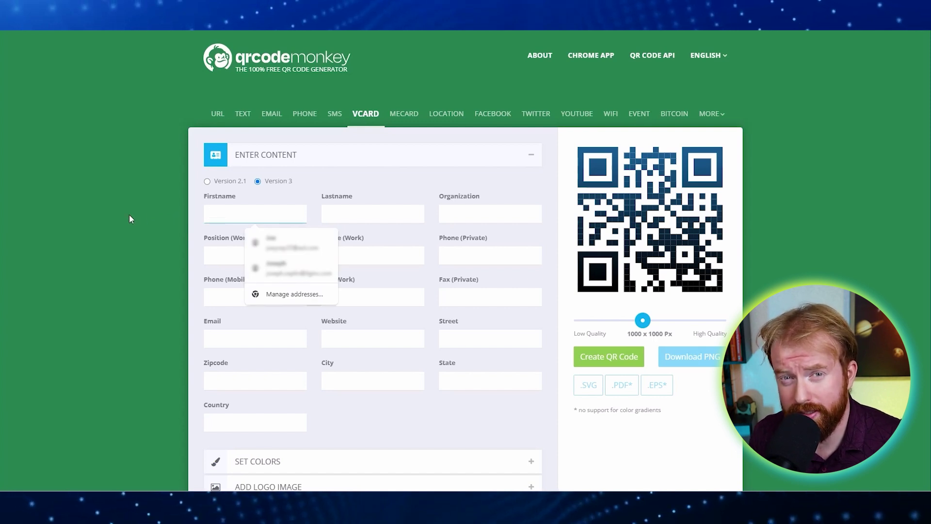
{"action": "key", "text": "Tab"}
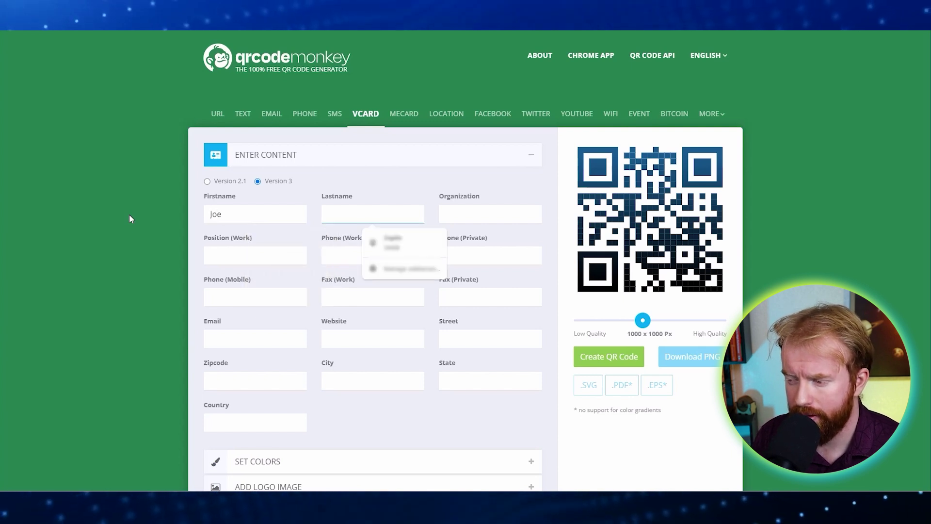
{"action": "key", "text": "Tab"}
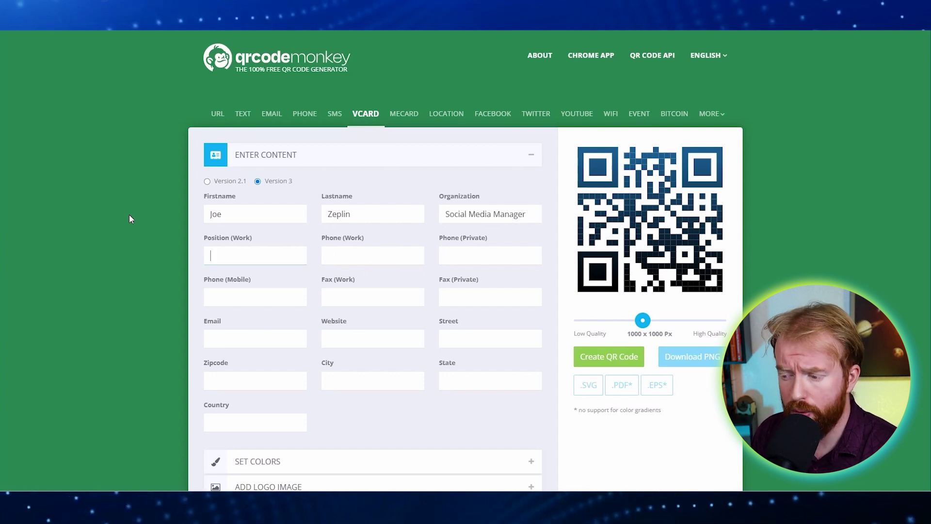
Complete the vCard with the mobile number, e-mail address and website.
{"action": "key", "text": "Tab"}
{"action": "key", "text": "Tab"}
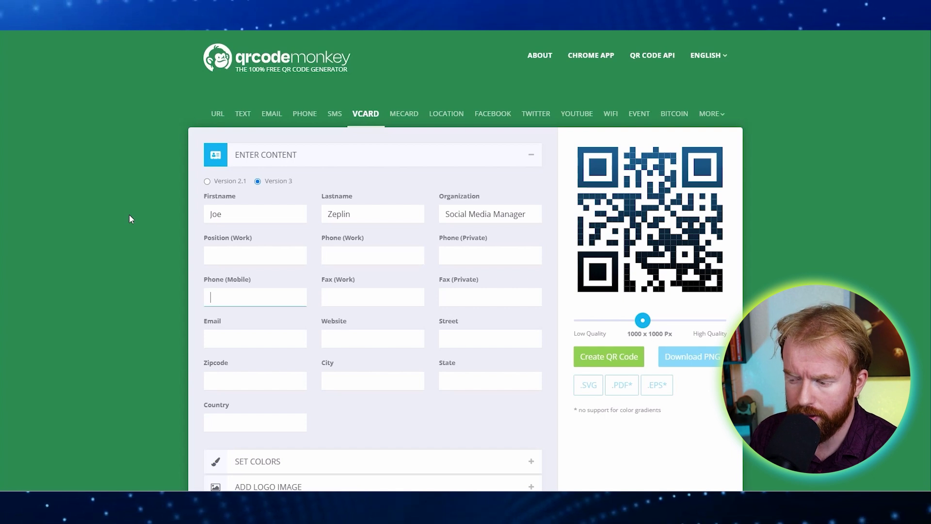
{"action": "type", "text": "8005555555"}
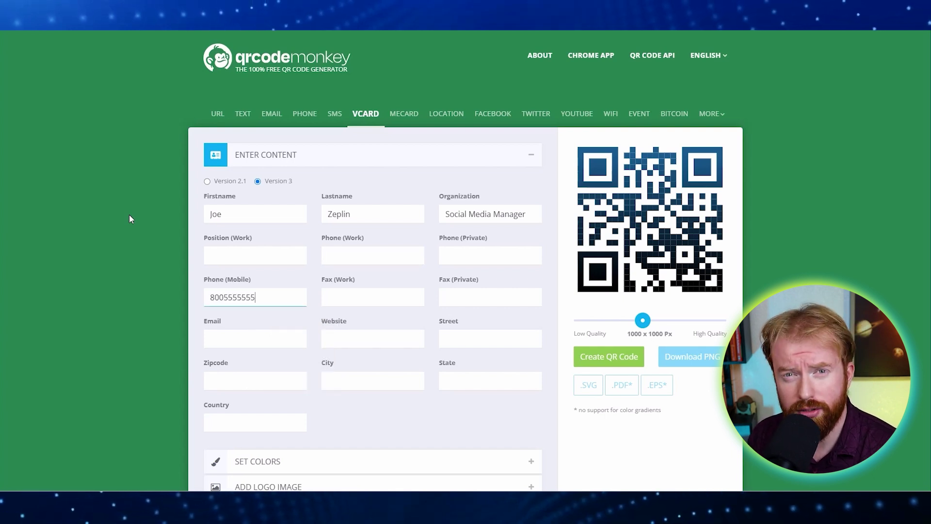
{"action": "key", "text": "Tab"}
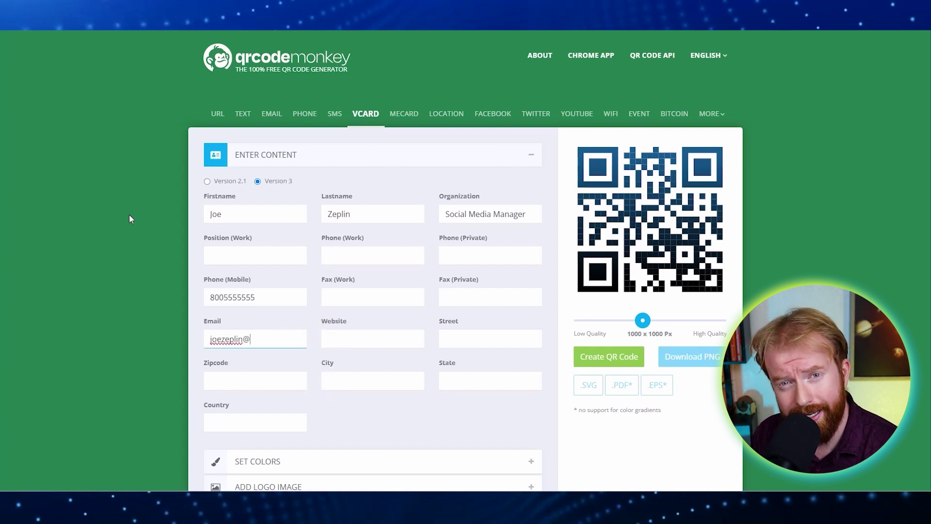
{"action": "key", "text": "Tab"}
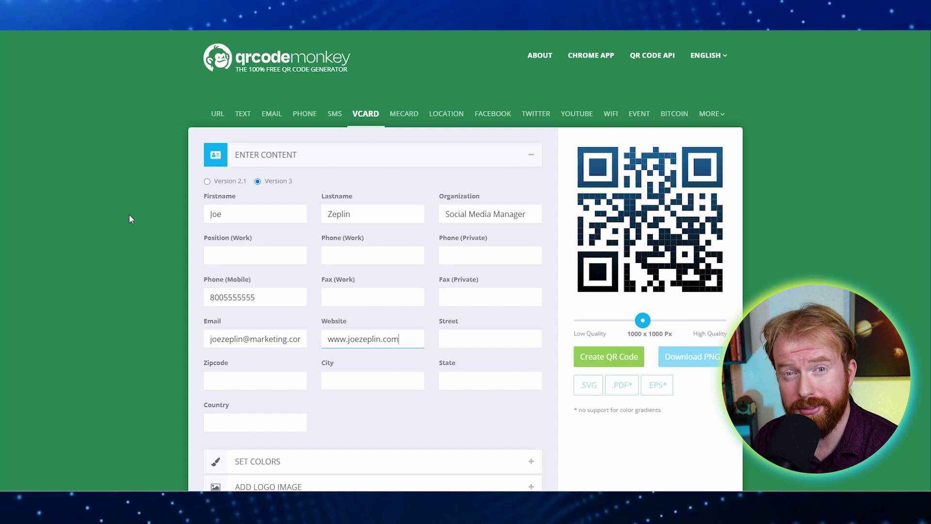
{"action": "scroll", "coordinate": [129, 214], "scroll_direction": "down", "scroll_amount": 1}
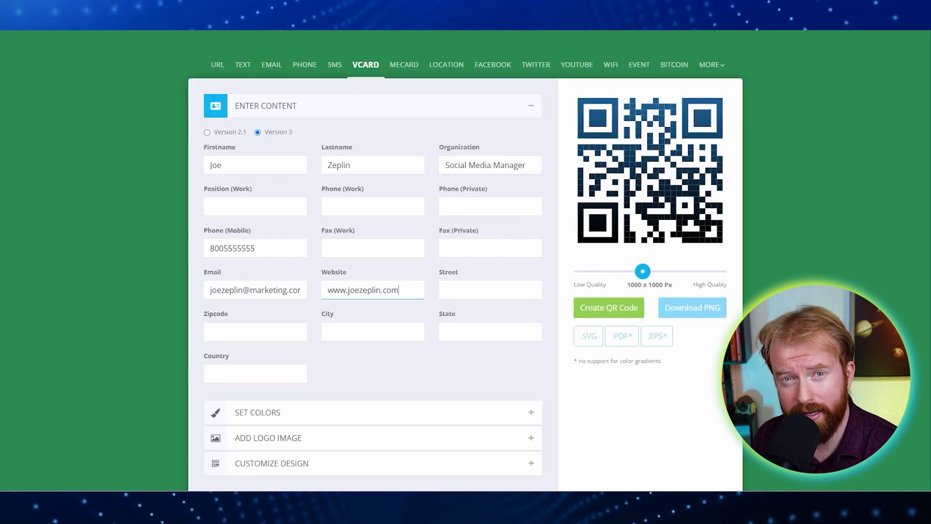
{"action": "scroll", "coordinate": [465, 265], "scroll_direction": "down", "scroll_amount": 1}
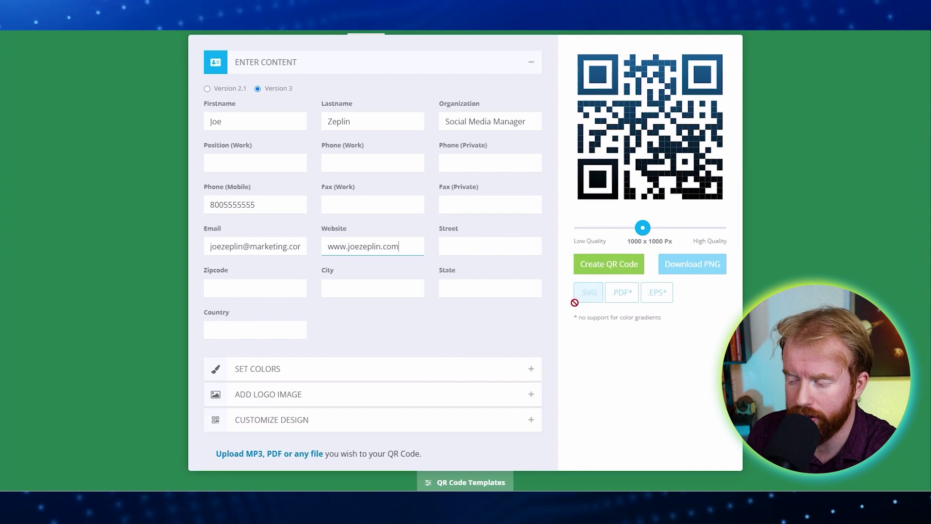
Set the QR foreground colour to teal #028A87 and generate the code.
{"action": "left_click", "coordinate": [534, 377]}
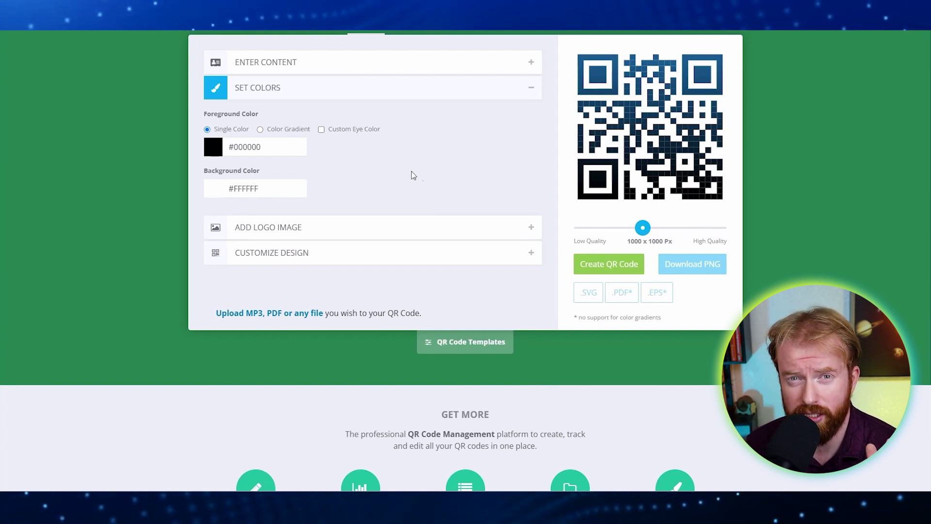
{"action": "left_click_drag", "start_coordinate": [271, 147], "coordinate": [247, 146]}
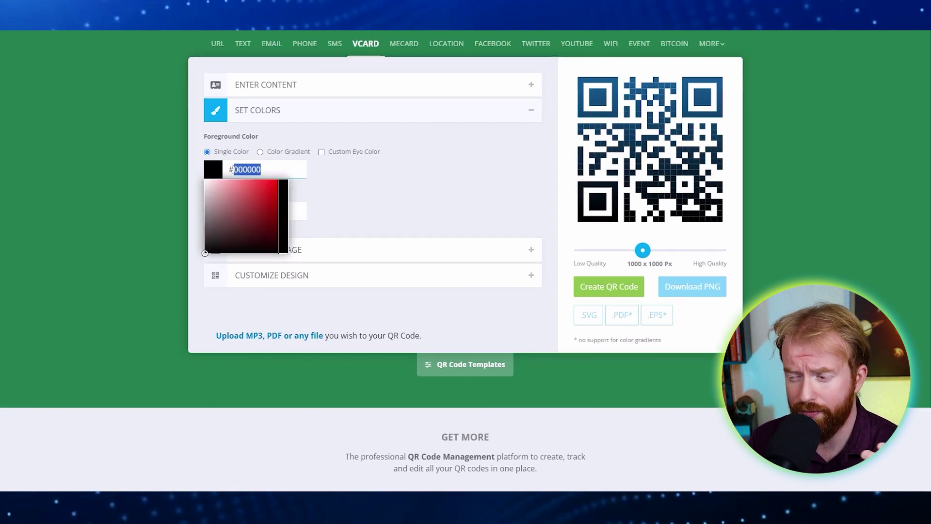
{"action": "type", "text": "#028A87"}
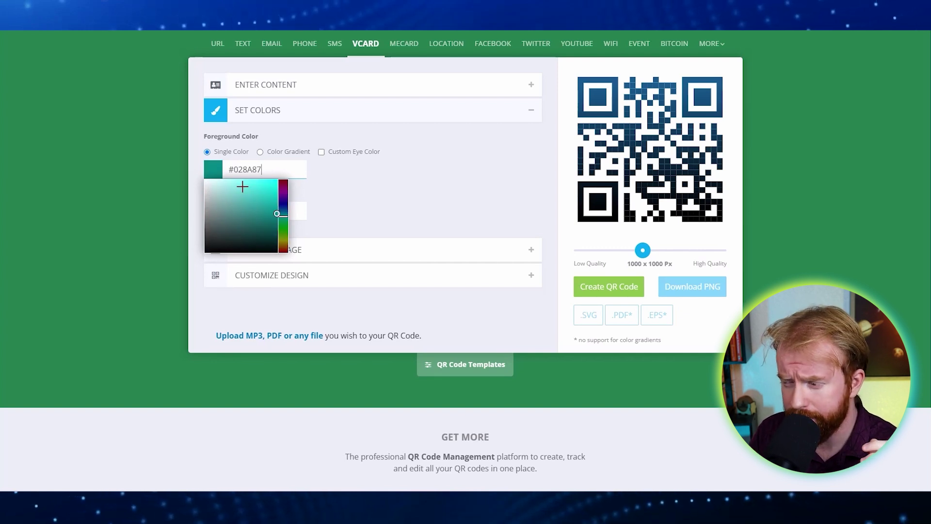
{"action": "left_click", "coordinate": [374, 205]}
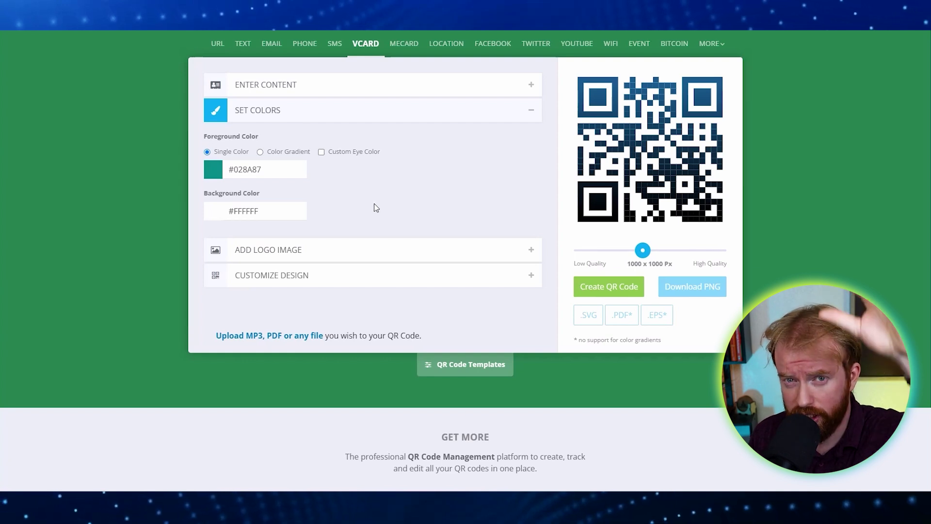
{"action": "left_click", "coordinate": [599, 290]}
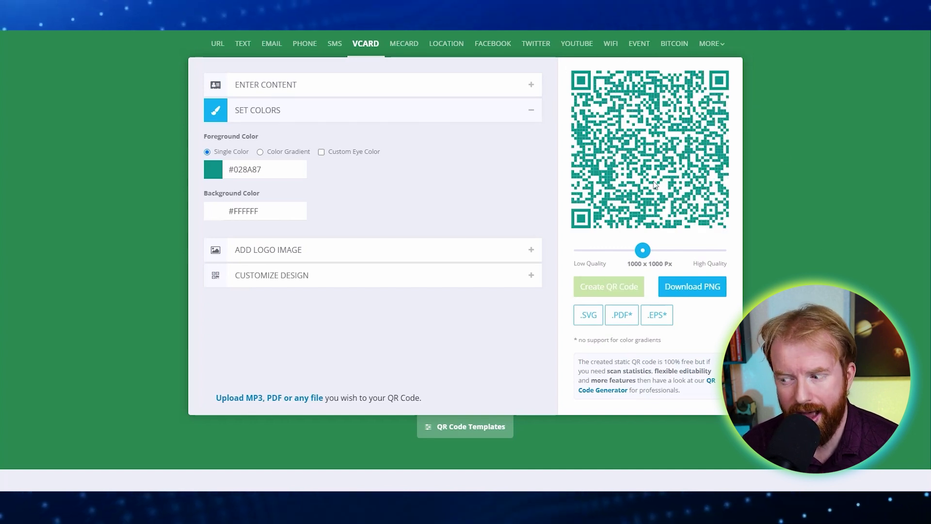
Change the QR foreground colour to black #000000 and regenerate the code.
{"action": "left_click", "coordinate": [213, 170]}
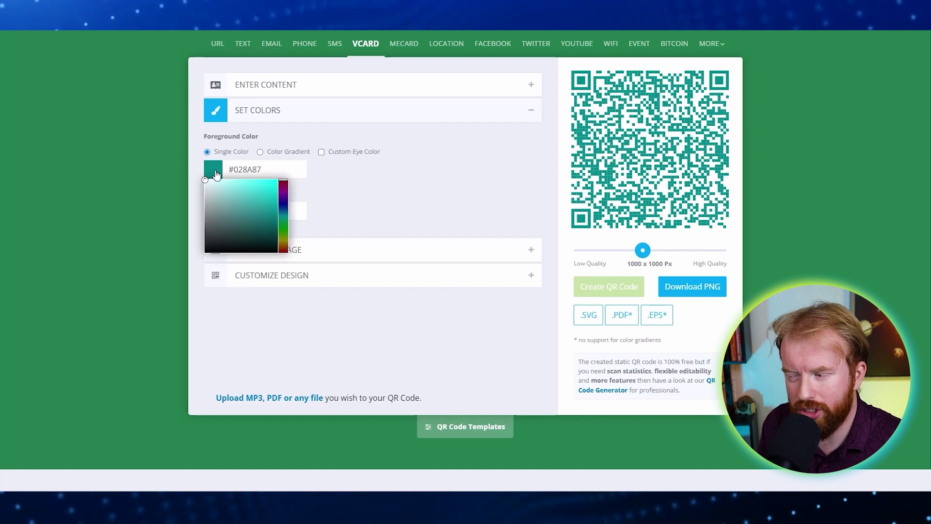
{"action": "left_click_drag", "start_coordinate": [227, 223], "coordinate": [199, 265]}
{"action": "left_click", "coordinate": [199, 266]}
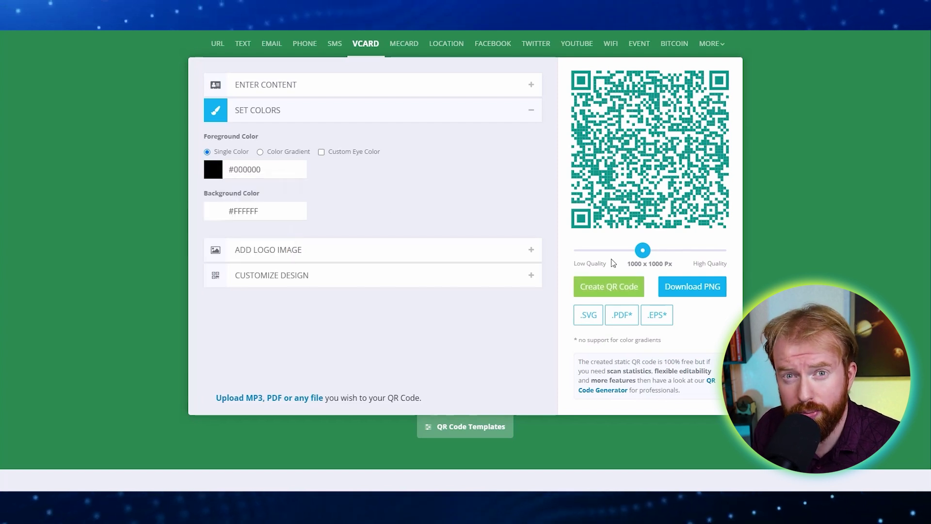
{"action": "left_click", "coordinate": [599, 286]}
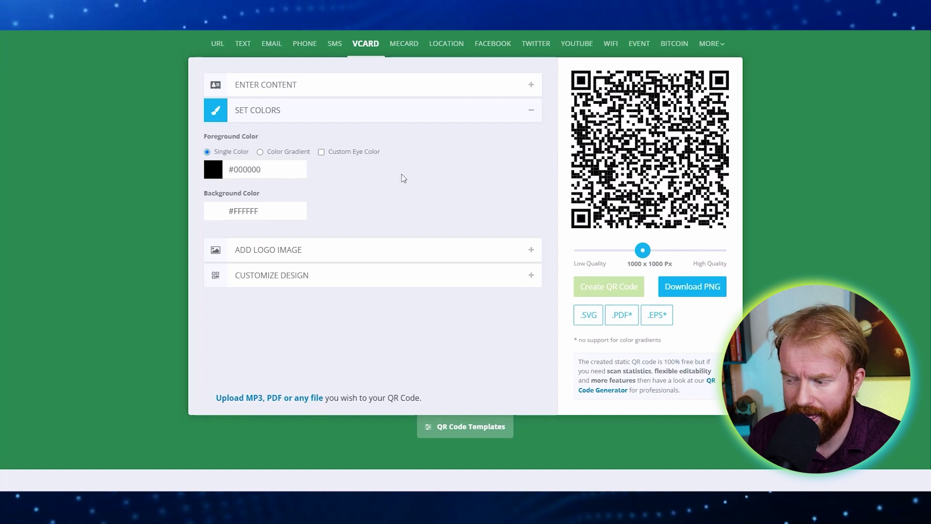
{"action": "left_click", "coordinate": [529, 255]}
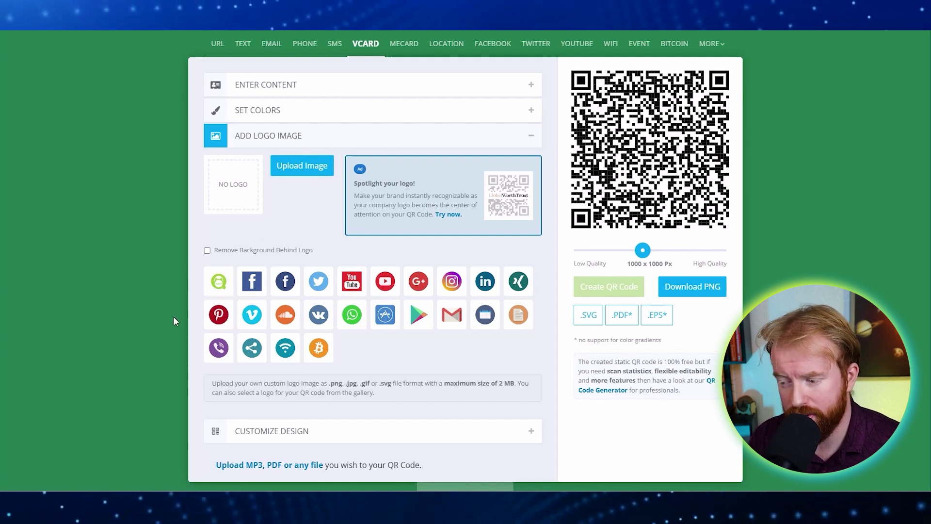
{"action": "left_click", "coordinate": [222, 353]}
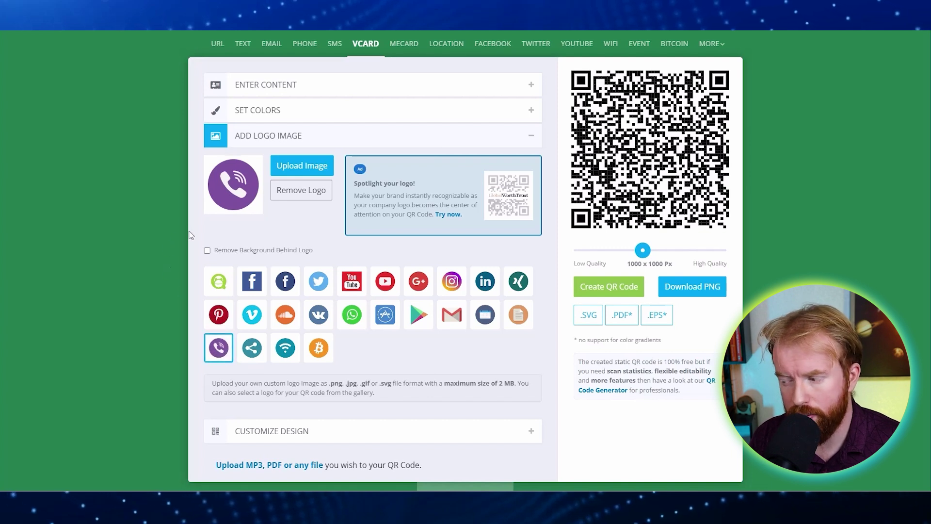
{"action": "left_click", "coordinate": [588, 289]}
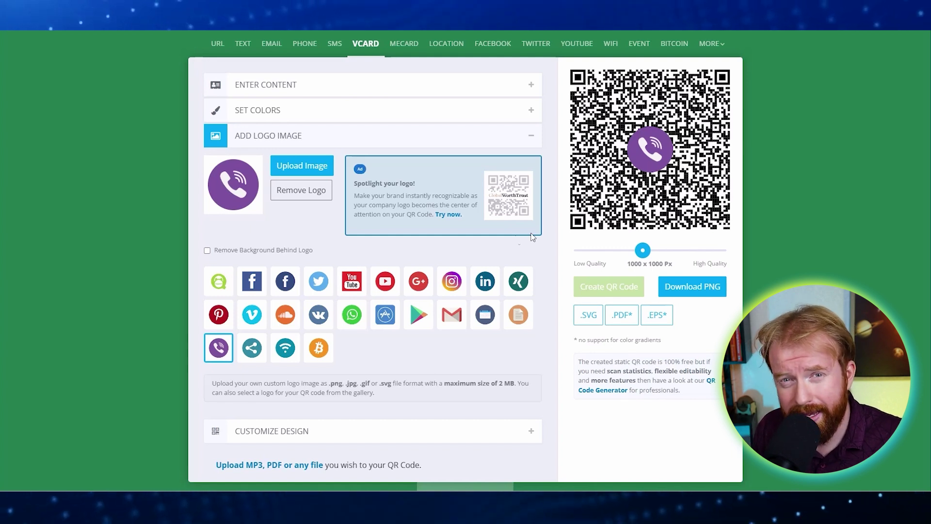
{"action": "left_click", "coordinate": [301, 193]}
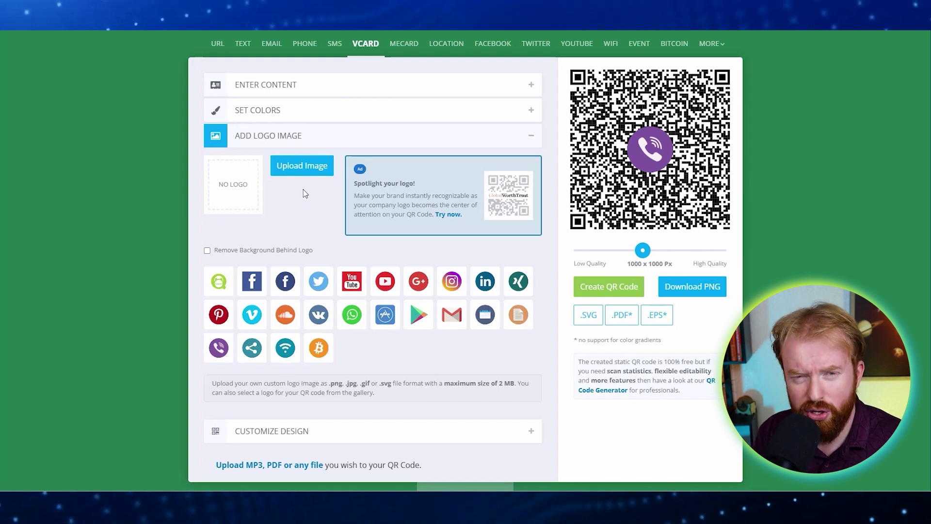
{"action": "scroll", "coordinate": [411, 260], "scroll_direction": "down", "scroll_amount": 1}
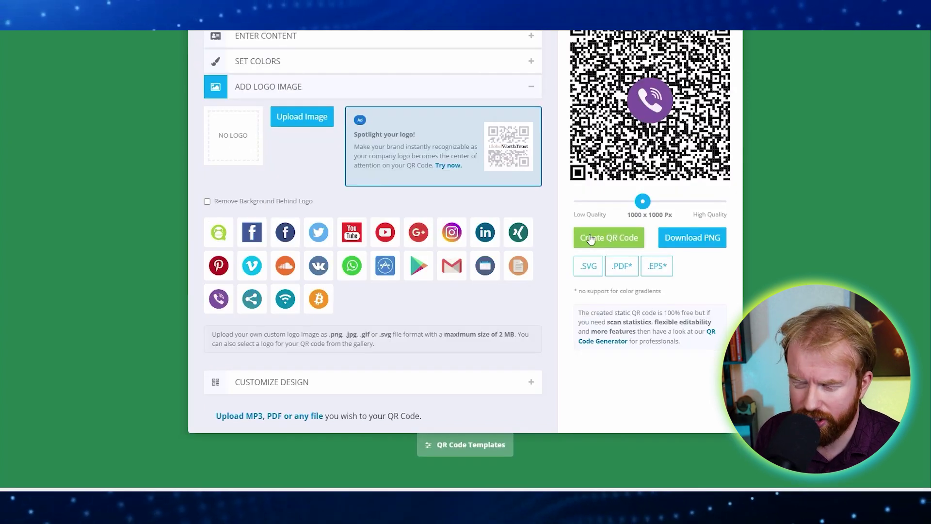
{"action": "left_click", "coordinate": [589, 236]}
Review the QR body and eye shape options, then download the code as PNG.
{"action": "left_click", "coordinate": [534, 92]}
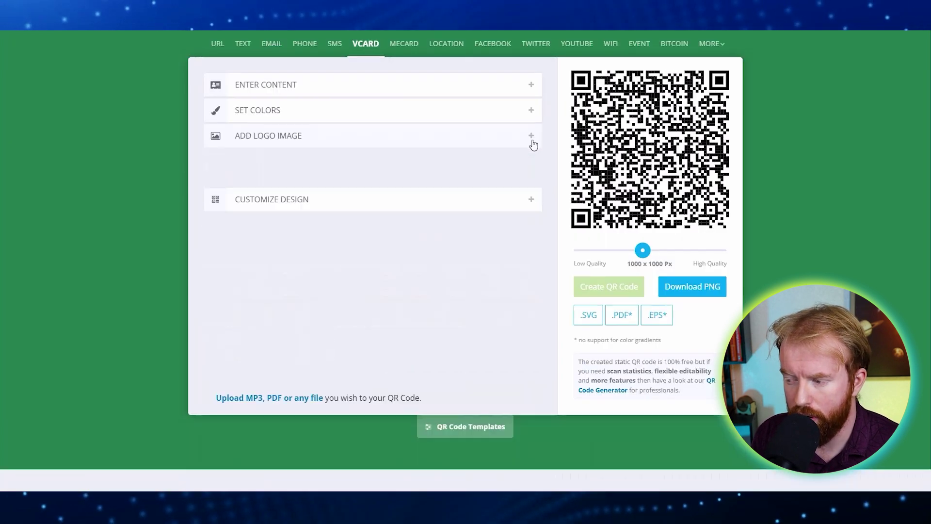
{"action": "left_click", "coordinate": [532, 167]}
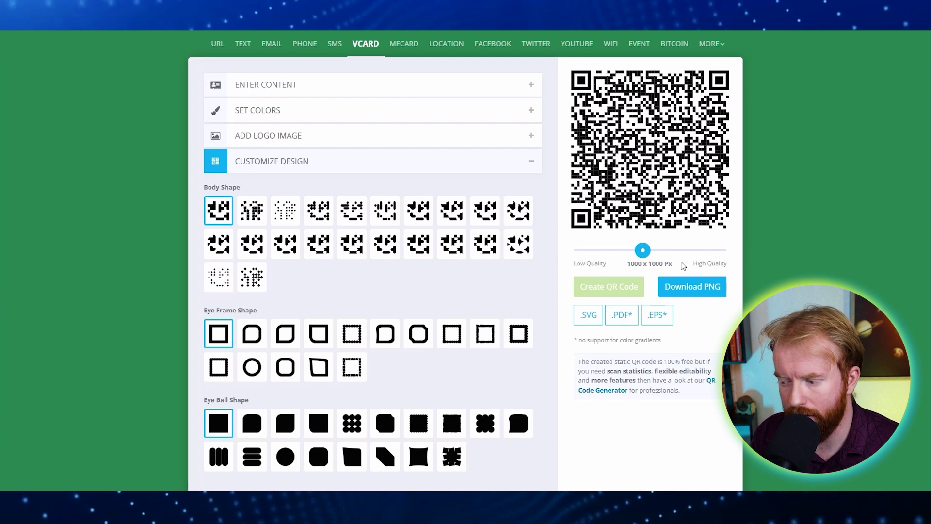
{"action": "left_click", "coordinate": [690, 288]}
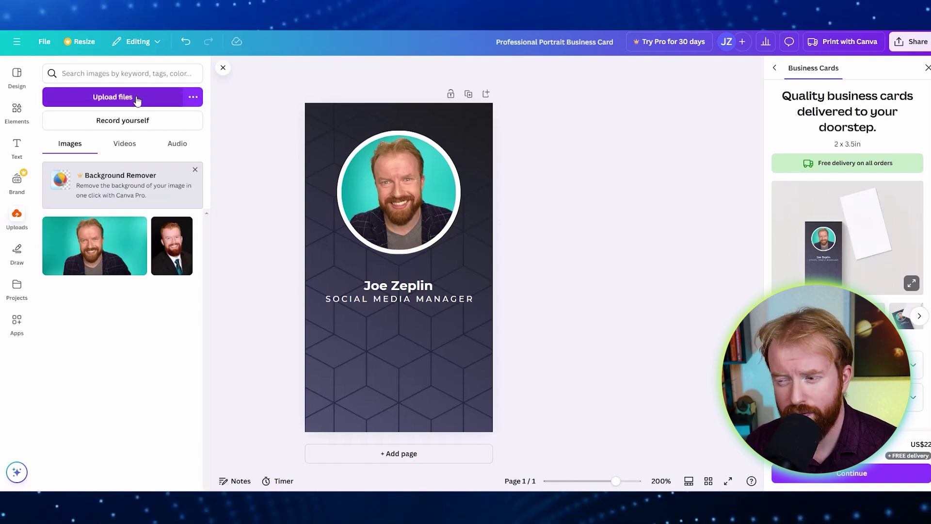
Upload the qr-code (1) image from the Downloads folder into Canva's uploads.
{"action": "left_click", "coordinate": [111, 98]}
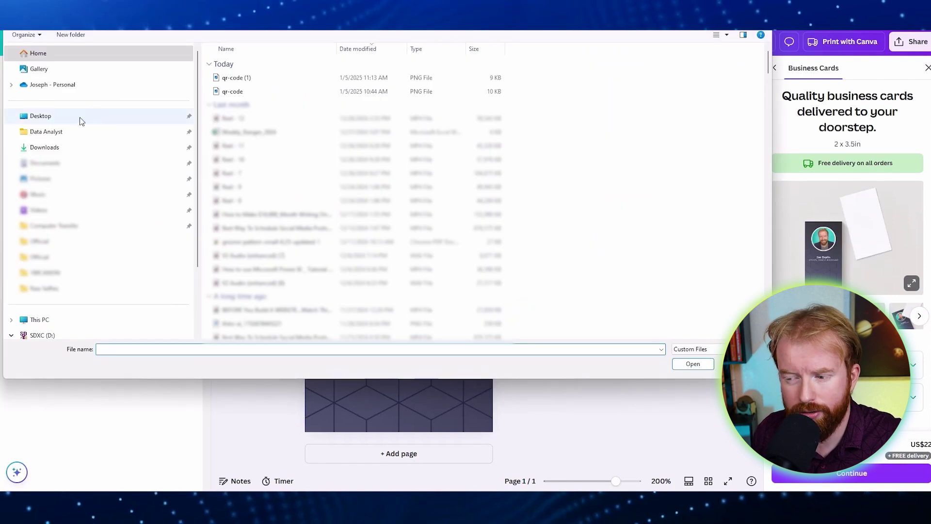
{"action": "left_click", "coordinate": [57, 149]}
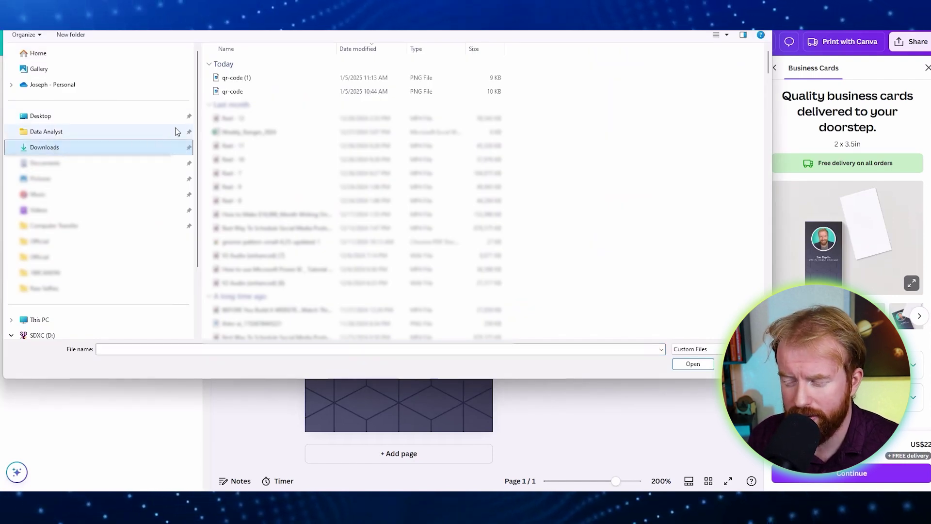
{"action": "left_click", "coordinate": [256, 81]}
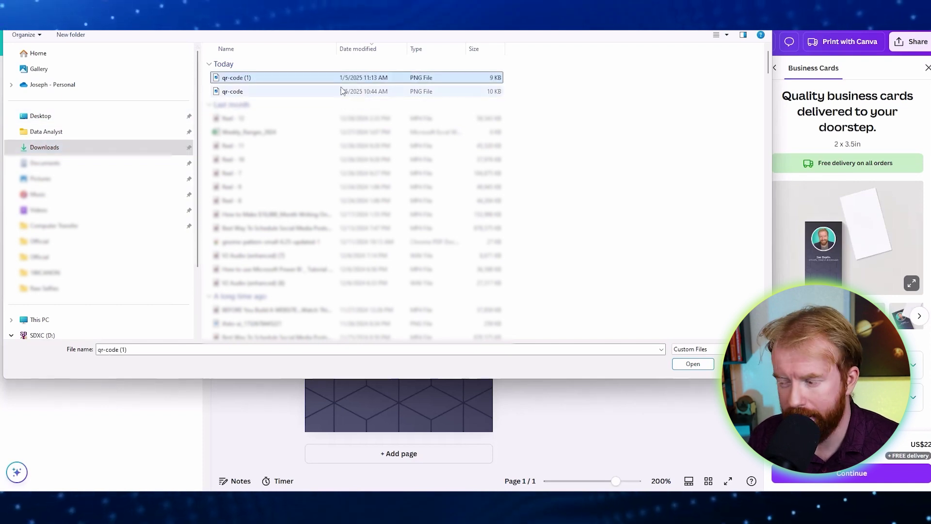
{"action": "left_click", "coordinate": [693, 364]}
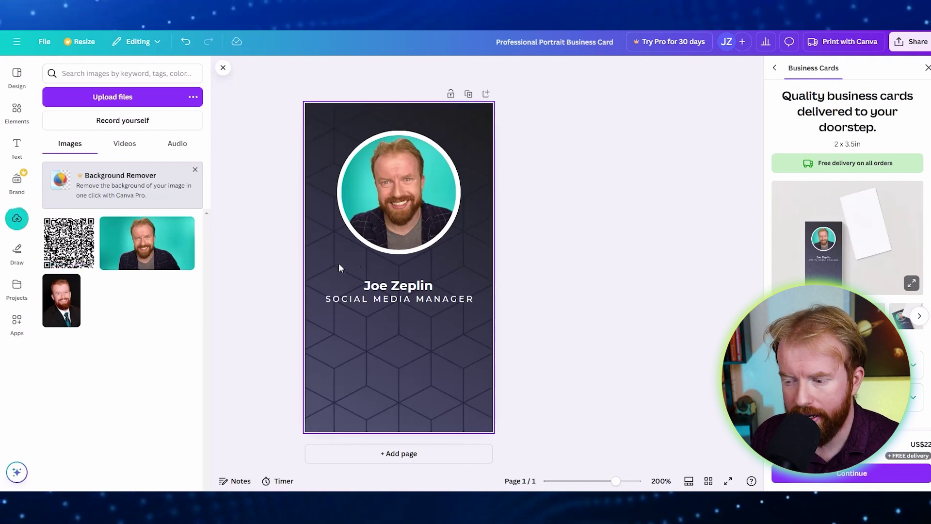
Place the QR code on the card, shrink it, and raise the name and job title slightly.
{"action": "left_click", "coordinate": [52, 229]}
{"action": "left_click_drag", "start_coordinate": [71, 257], "coordinate": [359, 362]}
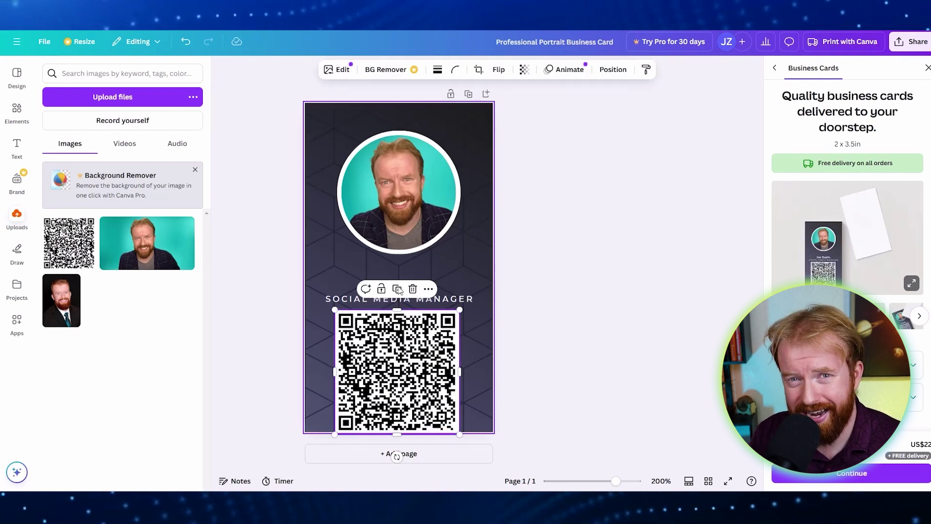
{"action": "left_click_drag", "start_coordinate": [460, 309], "coordinate": [428, 343]}
{"action": "left_click", "coordinate": [551, 347]}
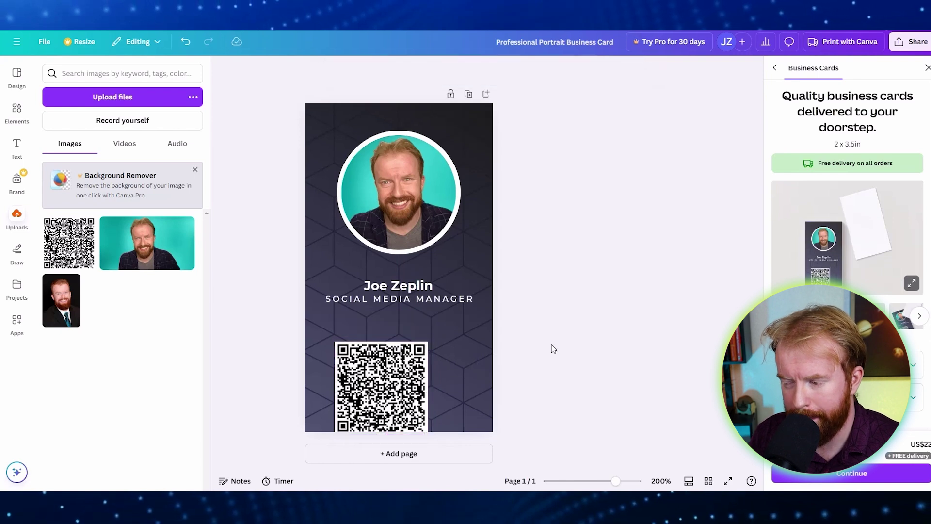
{"action": "left_click_drag", "start_coordinate": [598, 340], "coordinate": [257, 273]}
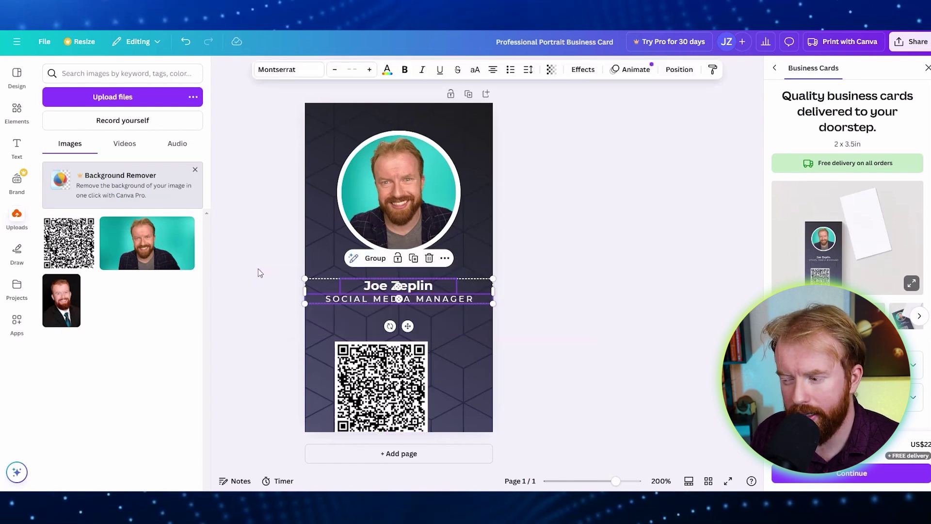
{"action": "key", "text": "shift+Up"}
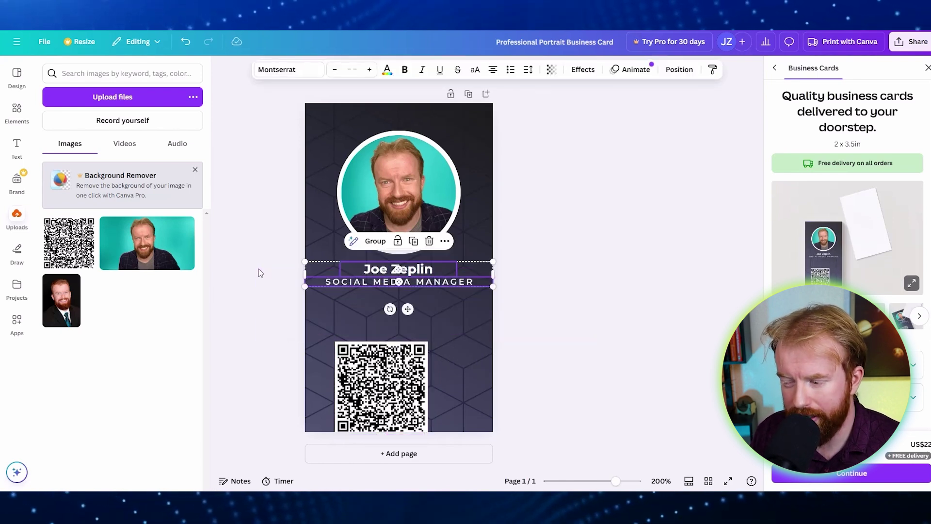
Enlarge the QR code and centre it horizontally just below the job title.
{"action": "left_click", "coordinate": [563, 328]}
{"action": "left_click_drag", "start_coordinate": [372, 388], "coordinate": [390, 371]}
{"action": "left_click_drag", "start_coordinate": [445, 418], "coordinate": [454, 423]}
{"action": "left_click_drag", "start_coordinate": [404, 386], "coordinate": [401, 372]}
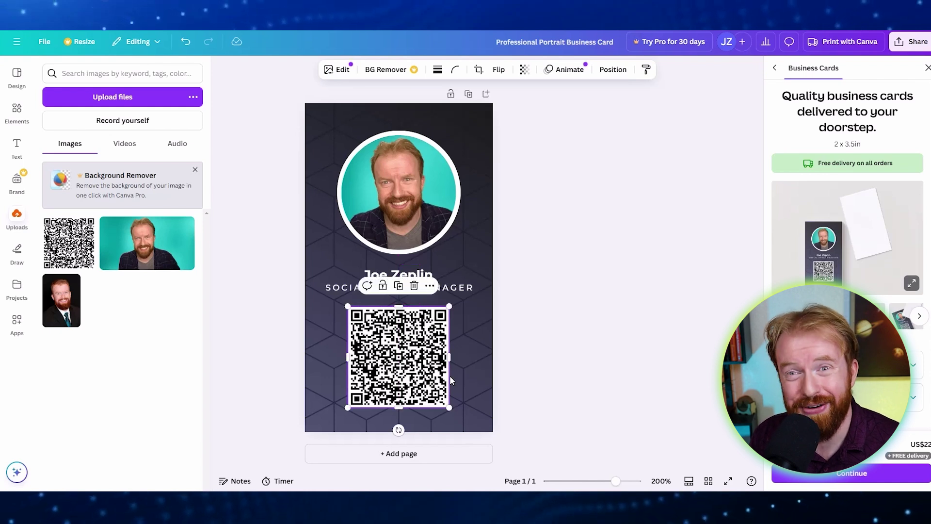
{"action": "left_click", "coordinate": [562, 373]}
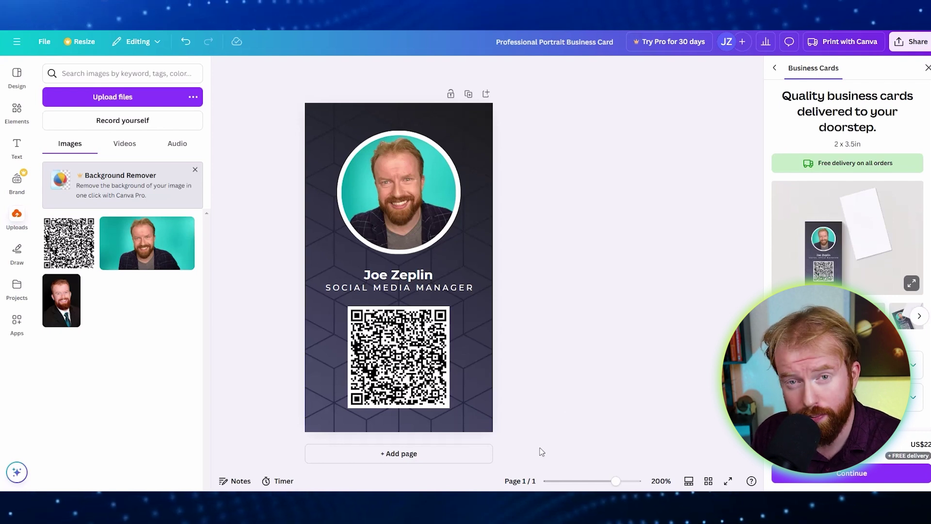
{"action": "left_click", "coordinate": [409, 455]}
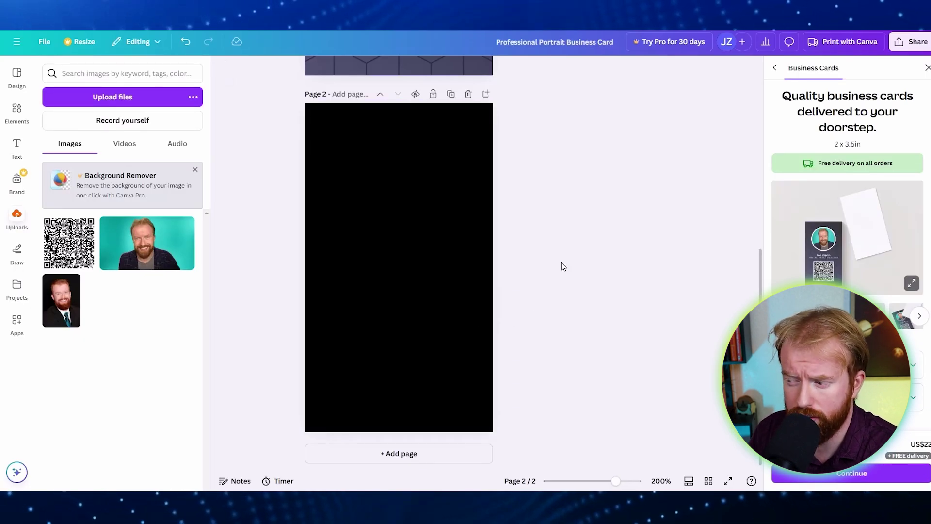
{"action": "left_click", "coordinate": [469, 94]}
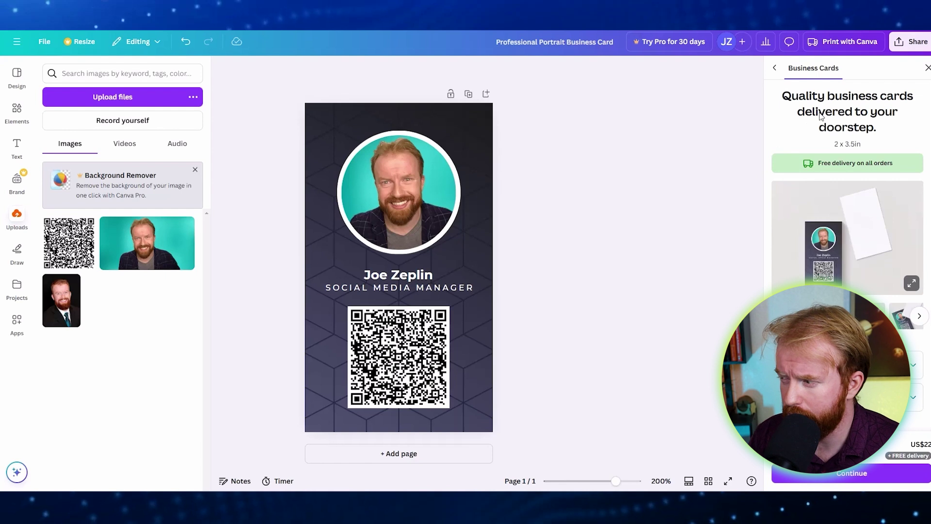
Download the card as a JPG instead of PNG, at 600 × 1,050 px and quality 80.
{"action": "left_click", "coordinate": [914, 43]}
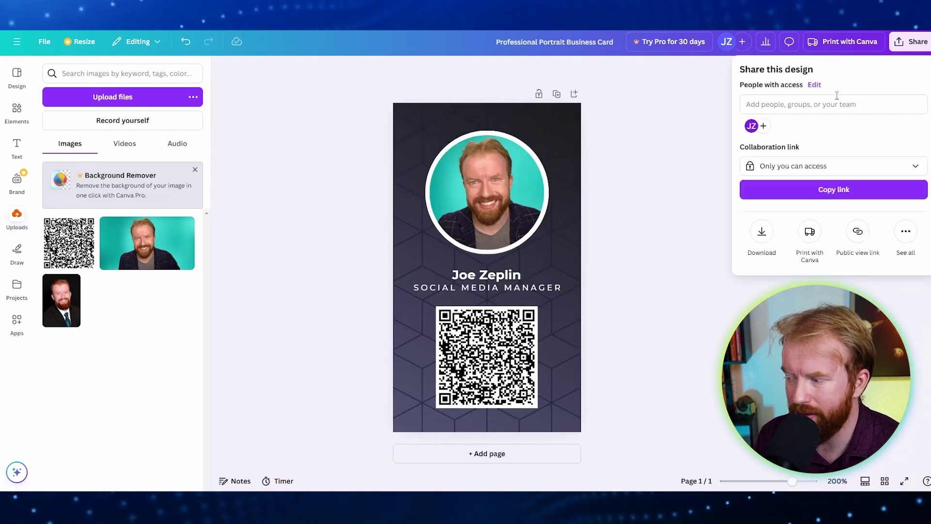
{"action": "left_click", "coordinate": [761, 233]}
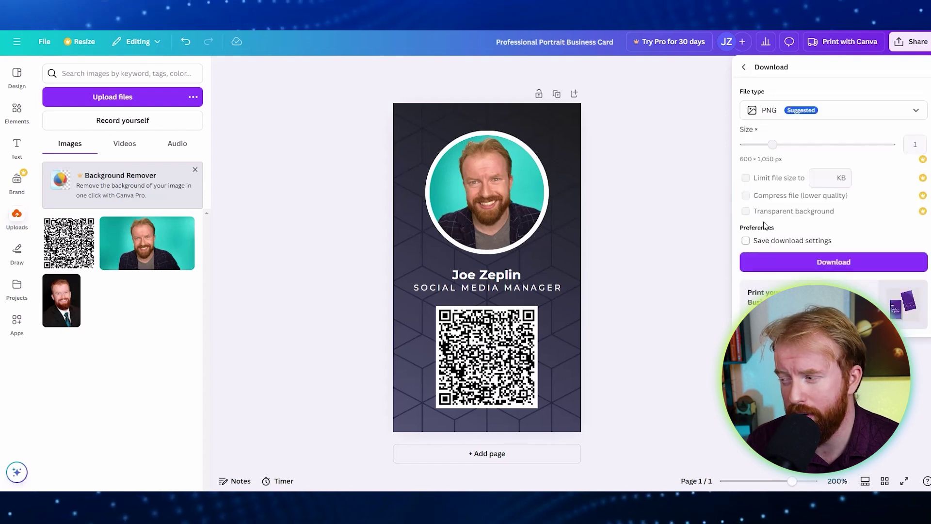
{"action": "left_click", "coordinate": [916, 113]}
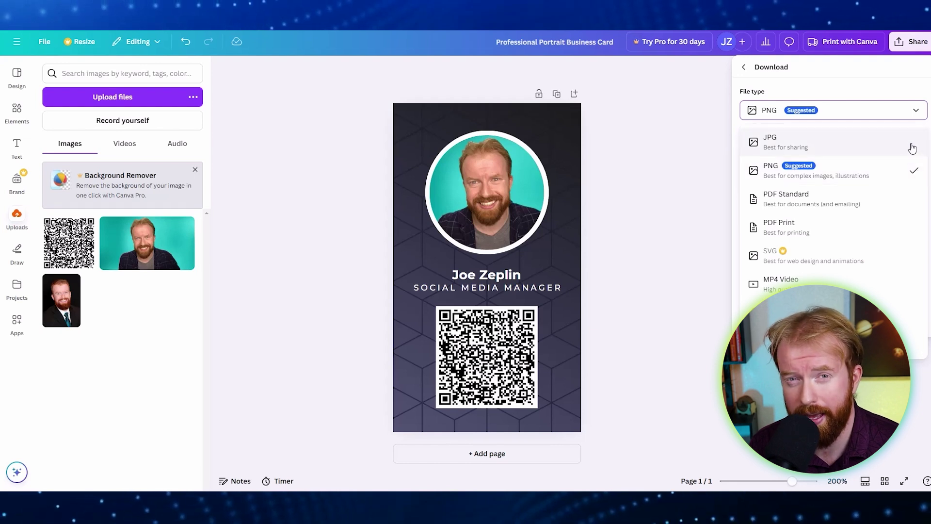
{"action": "left_click", "coordinate": [912, 148]}
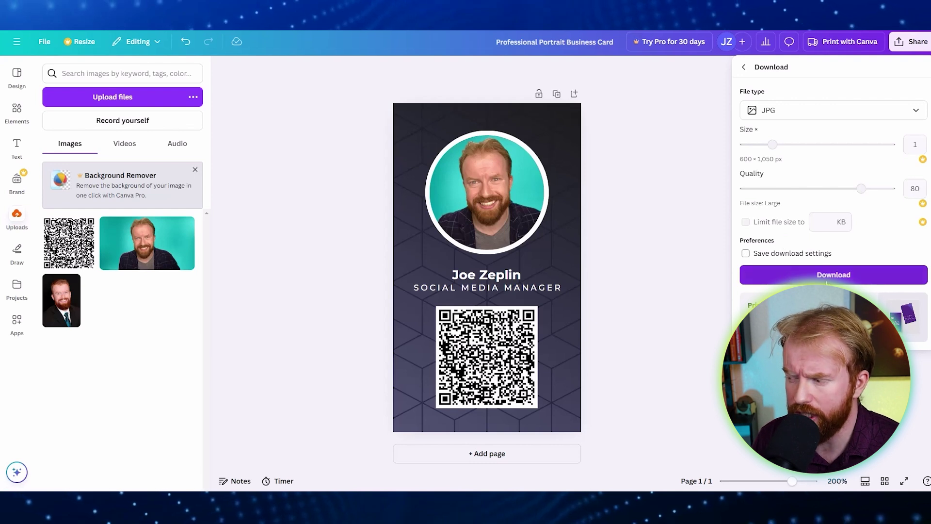
{"action": "left_click", "coordinate": [833, 275]}
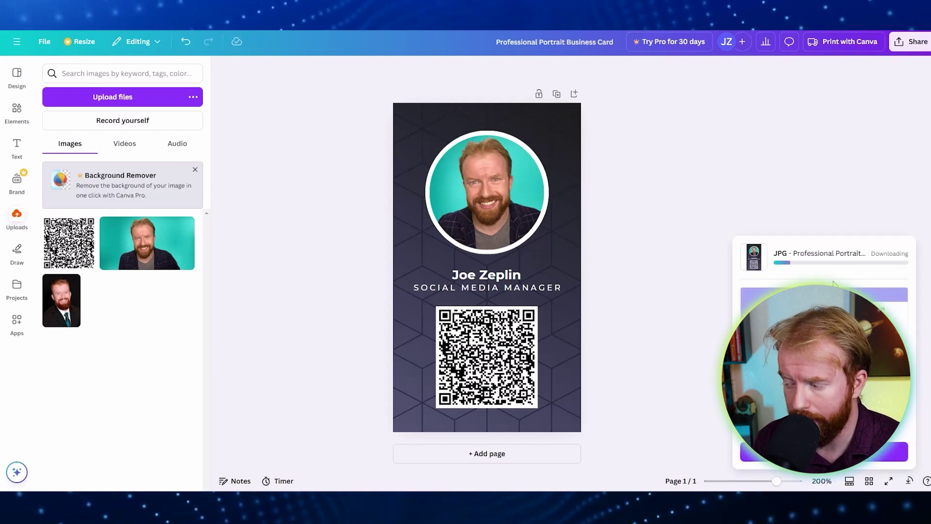